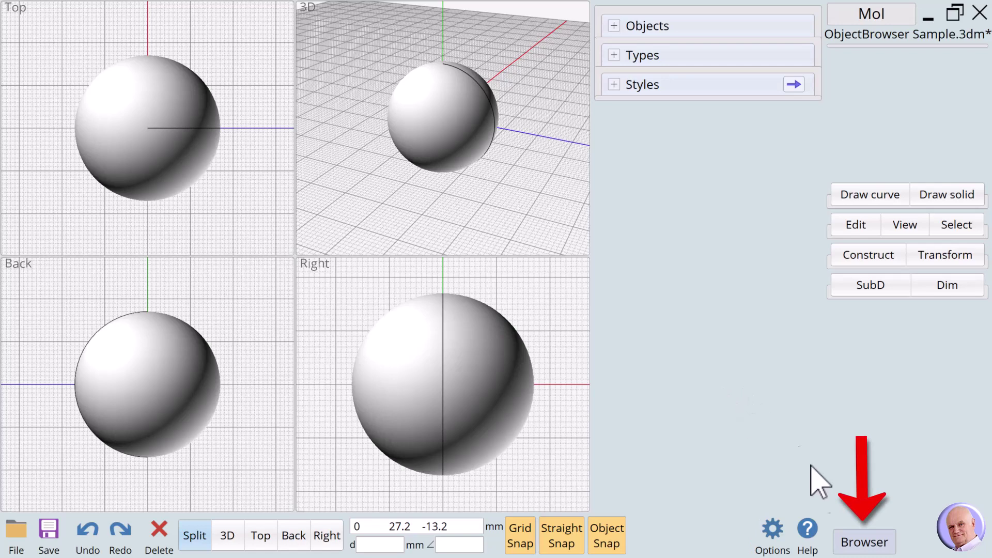
Hide and reshow the Object Browser panel three times, then expand its Objects list.
{"action": "left_click", "coordinate": [862, 543]}
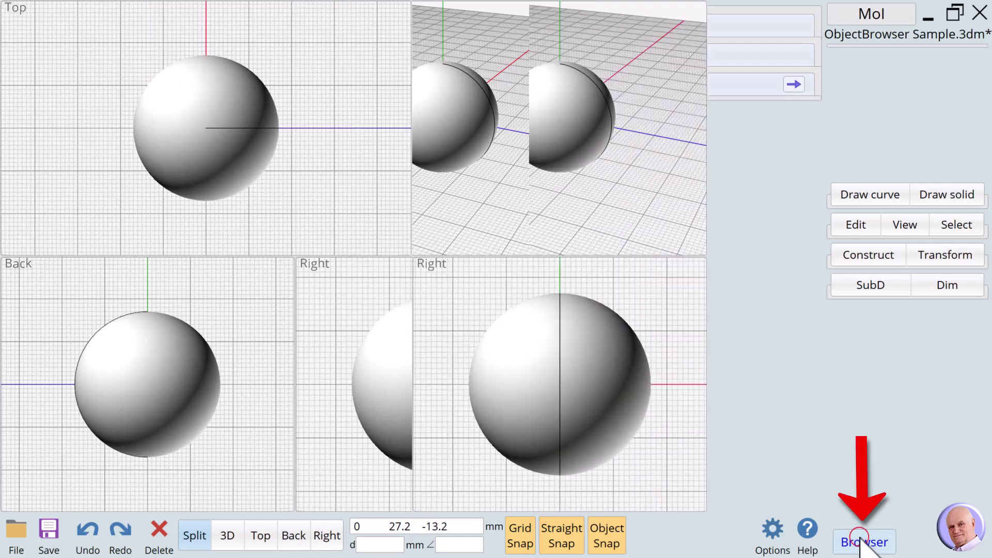
{"action": "left_click", "coordinate": [864, 546]}
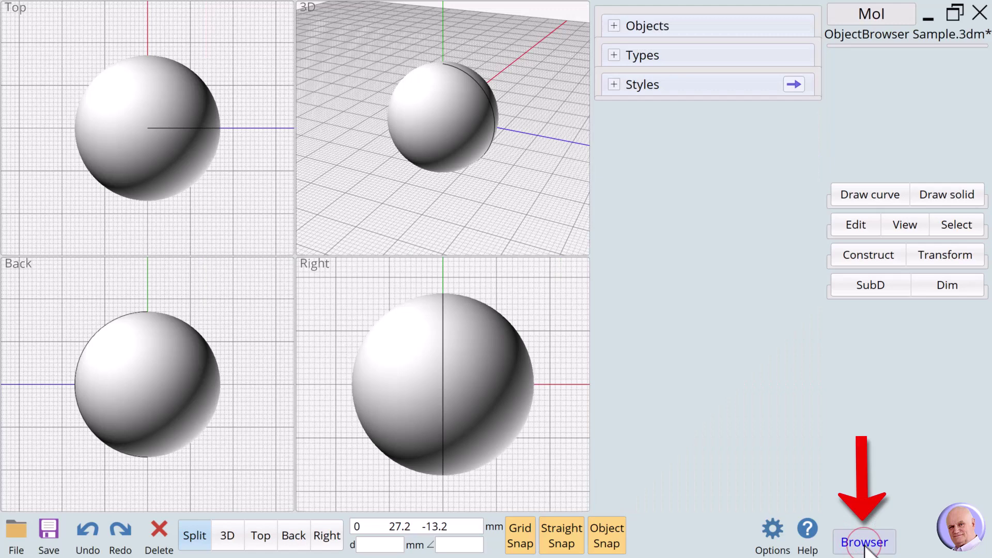
{"action": "left_click", "coordinate": [863, 546]}
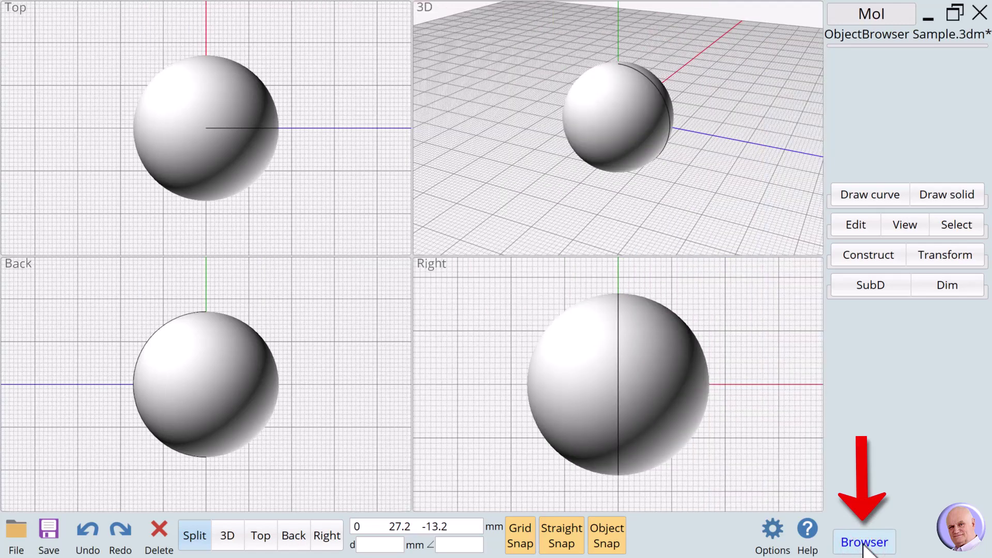
{"action": "left_click", "coordinate": [864, 546]}
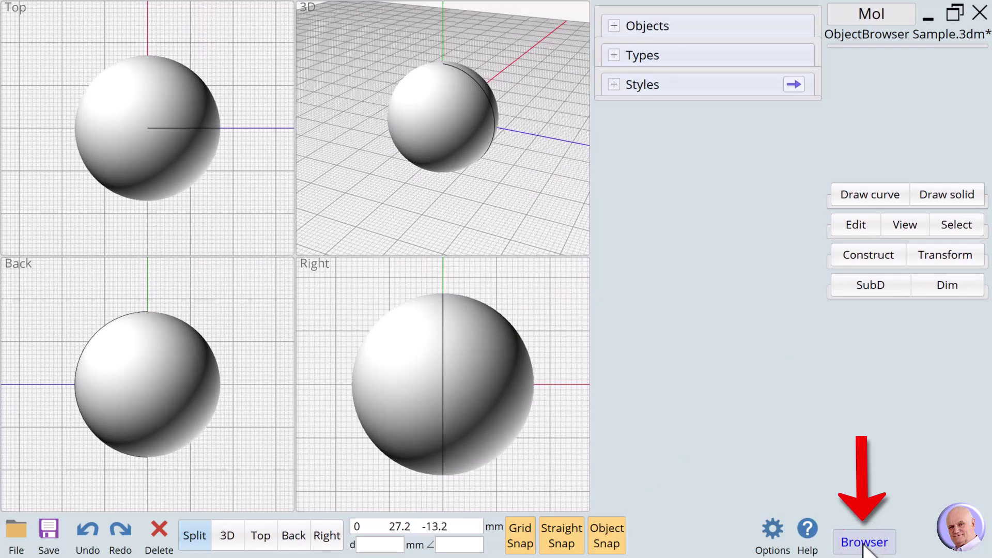
{"action": "left_click", "coordinate": [864, 545]}
{"action": "left_click", "coordinate": [864, 546]}
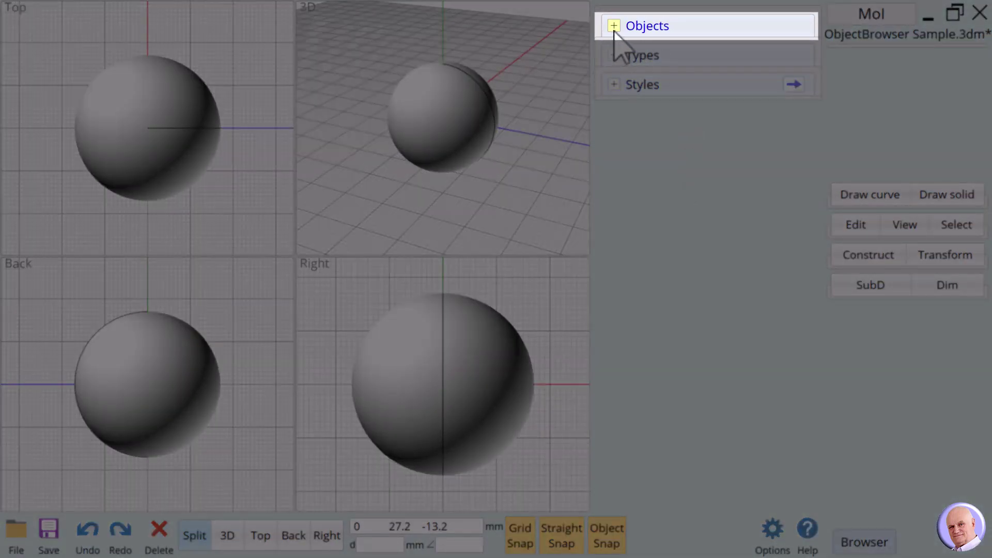
{"action": "left_click", "coordinate": [614, 27]}
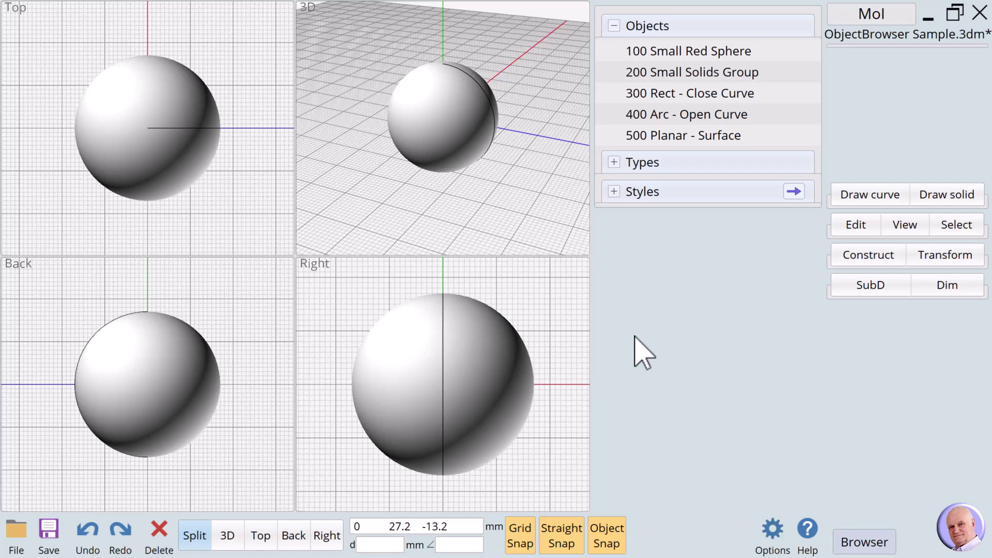
Select the large unnamed sphere and rename it from Unnamed to 150.
{"action": "left_click", "coordinate": [491, 361]}
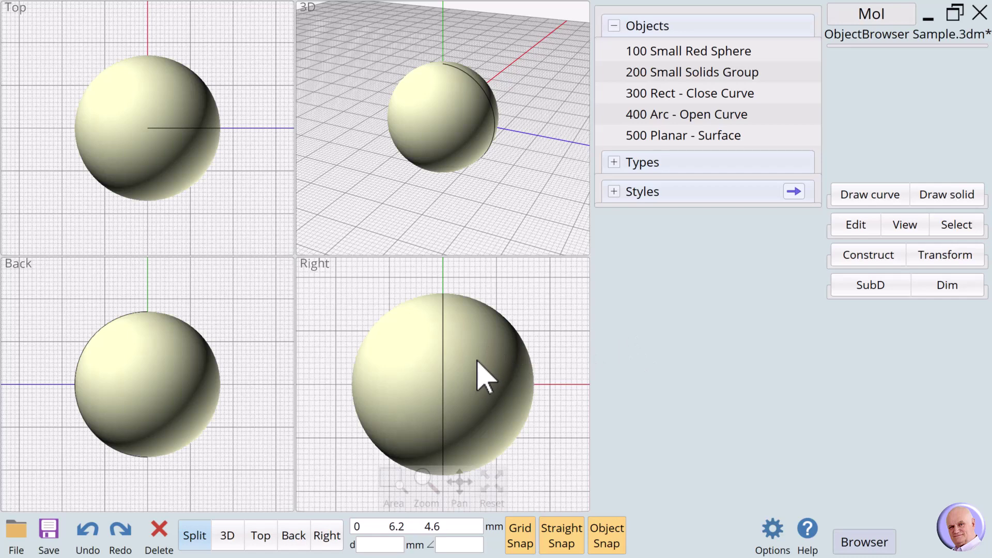
{"action": "left_click", "coordinate": [478, 362]}
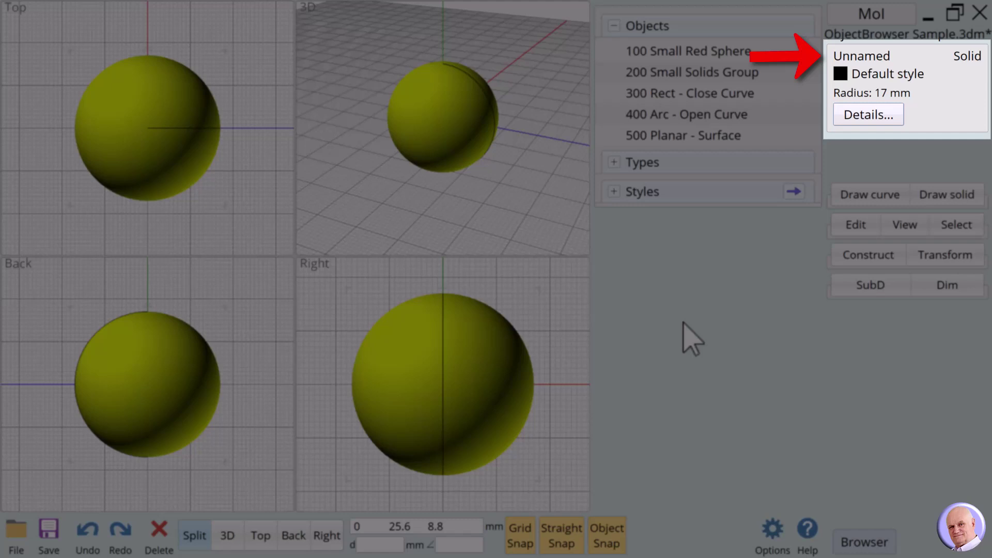
{"action": "left_click", "coordinate": [843, 56]}
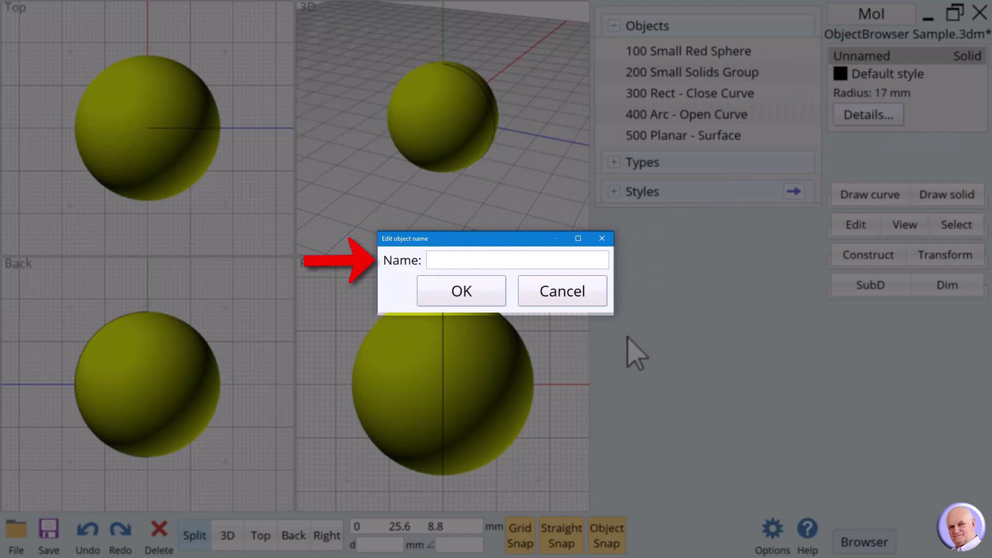
{"action": "type", "text": "150"}
{"action": "left_click", "coordinate": [467, 288]}
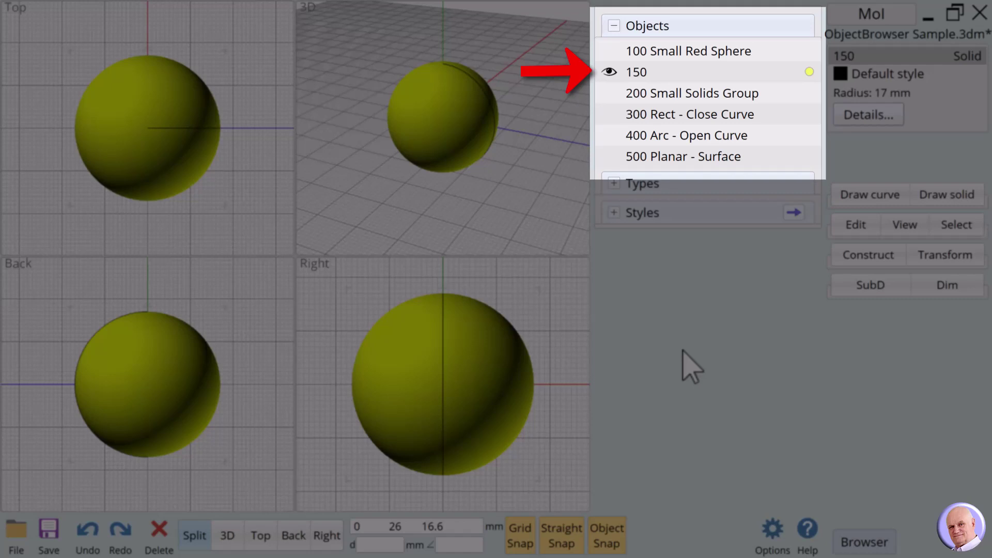
Turn on visibility for objects 100, 200, 300, 400 and 500, then hide sphere 150.
{"action": "left_click", "coordinate": [609, 51]}
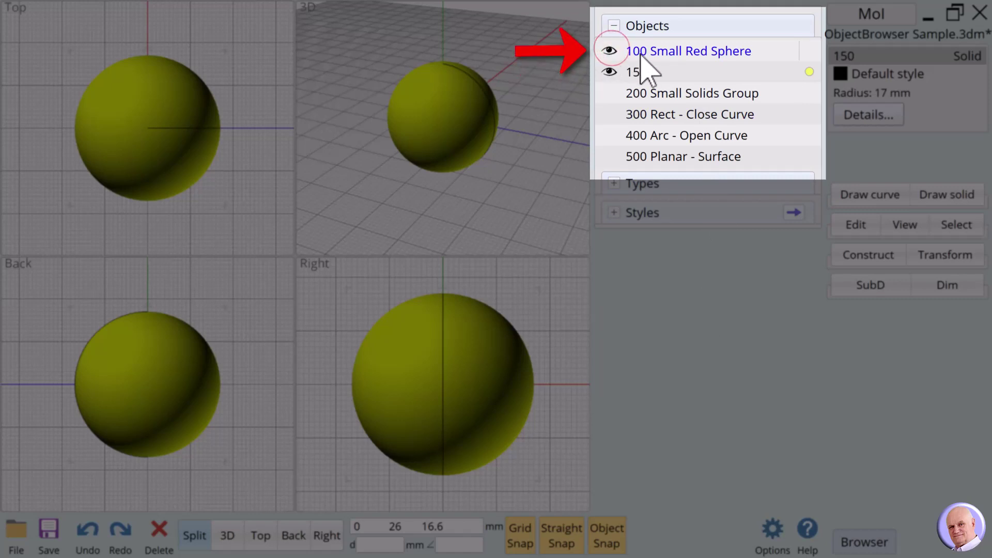
{"action": "left_click", "coordinate": [611, 93]}
{"action": "left_click", "coordinate": [610, 114]}
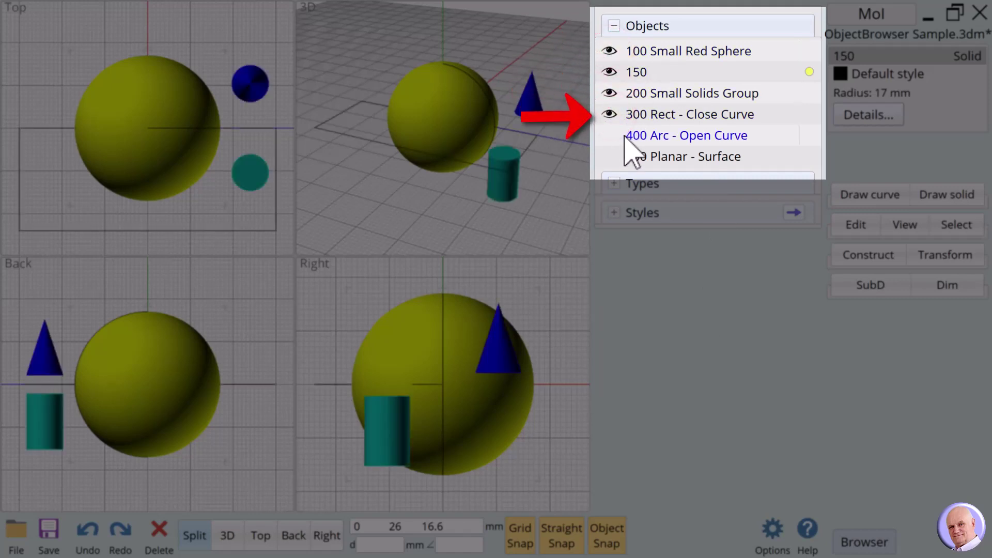
{"action": "left_click", "coordinate": [610, 135]}
{"action": "left_click", "coordinate": [610, 156]}
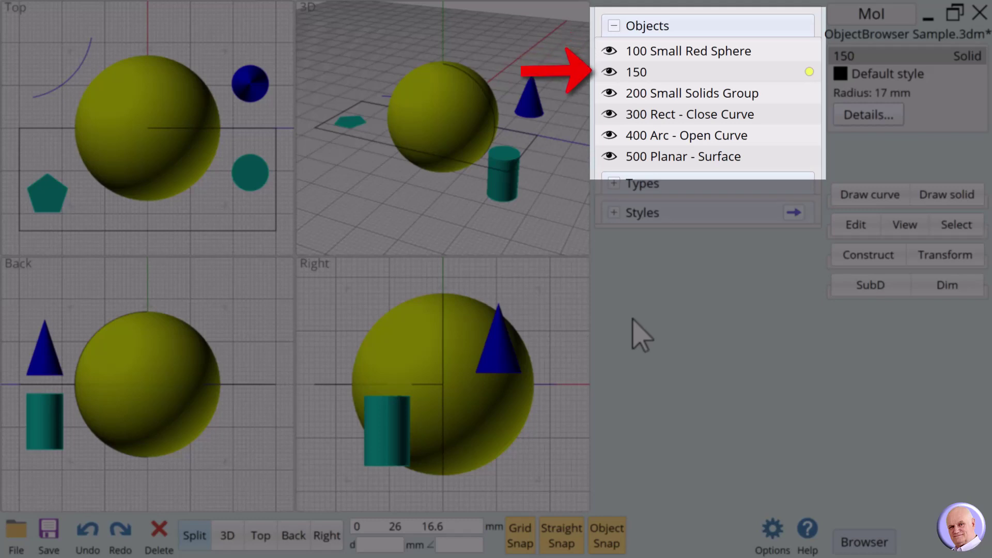
{"action": "left_click", "coordinate": [610, 72]}
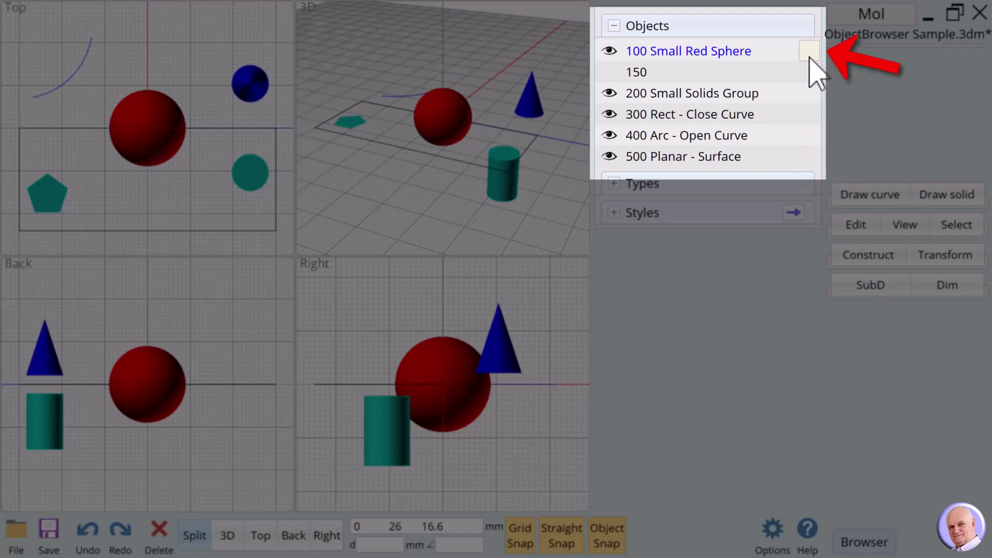
Toggle selection of 100 Small Red Sphere several times, leaving it selected.
{"action": "left_click", "coordinate": [809, 52]}
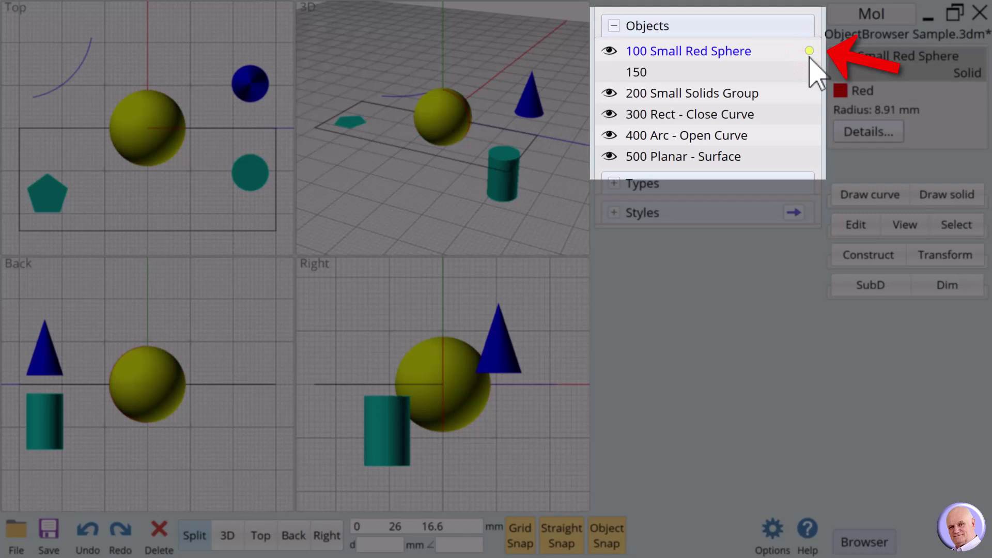
{"action": "left_click", "coordinate": [809, 53]}
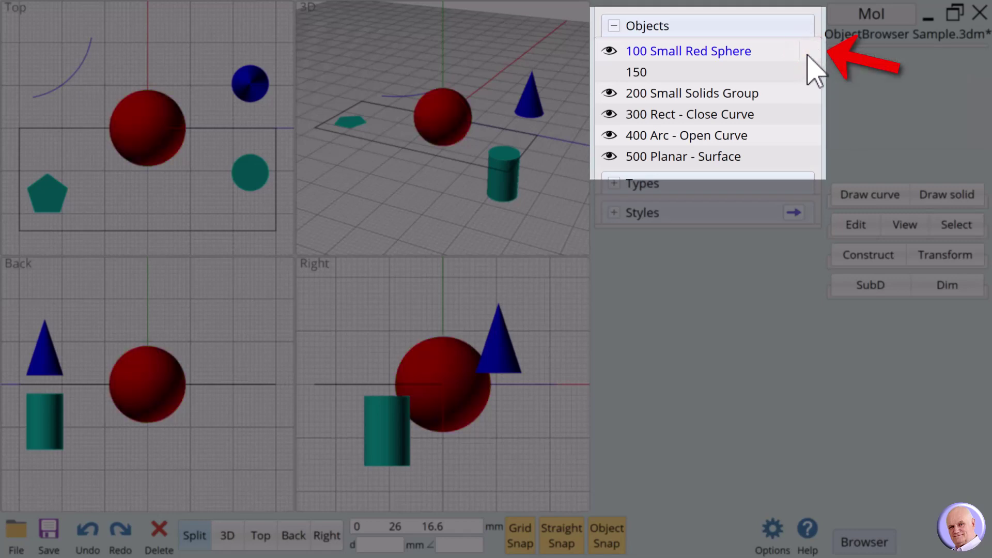
{"action": "left_click", "coordinate": [809, 53]}
{"action": "left_click", "coordinate": [809, 53]}
{"action": "left_click", "coordinate": [809, 53]}
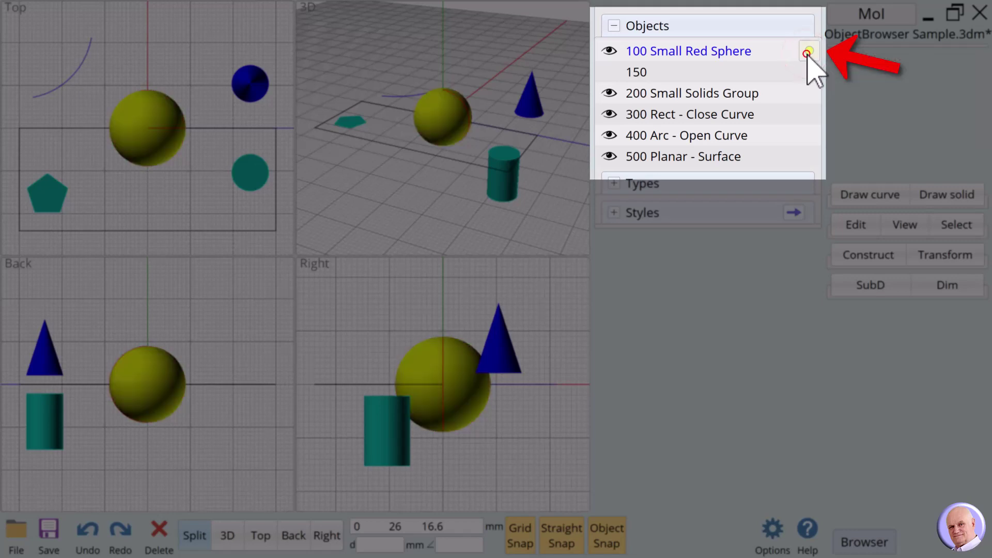
{"action": "left_click", "coordinate": [809, 52]}
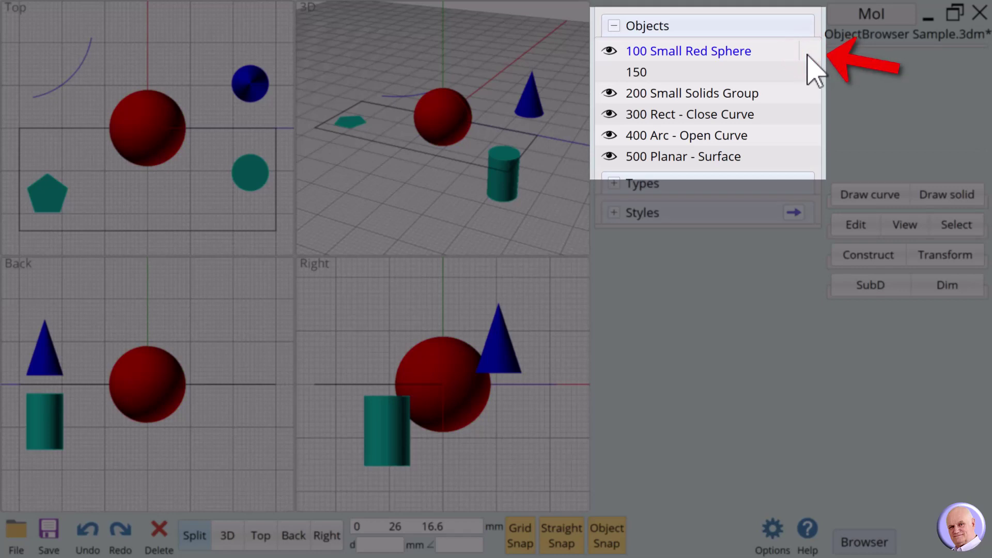
{"action": "left_click", "coordinate": [809, 53]}
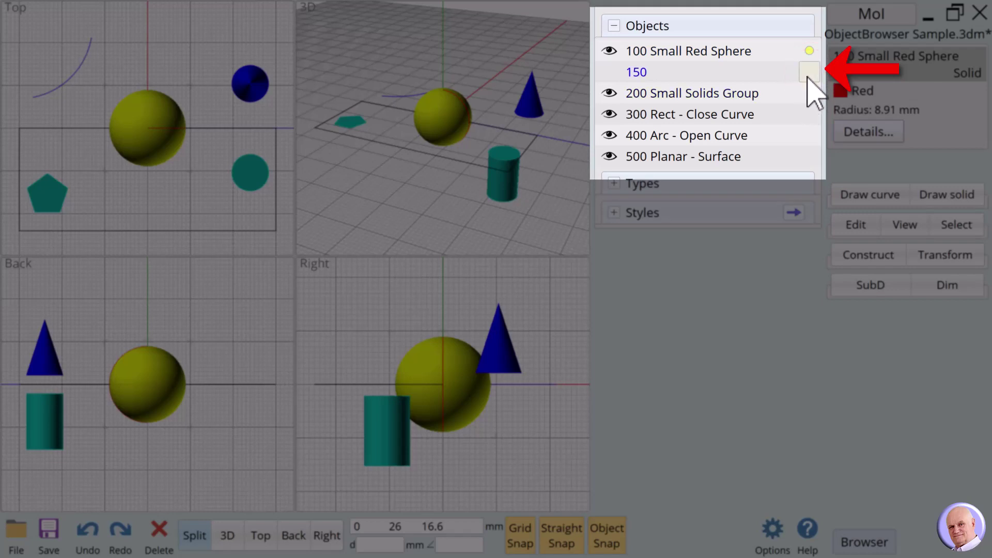
Make sphere 150 visible and add it and 200 Small Solids Group to the selection.
{"action": "left_click", "coordinate": [610, 73]}
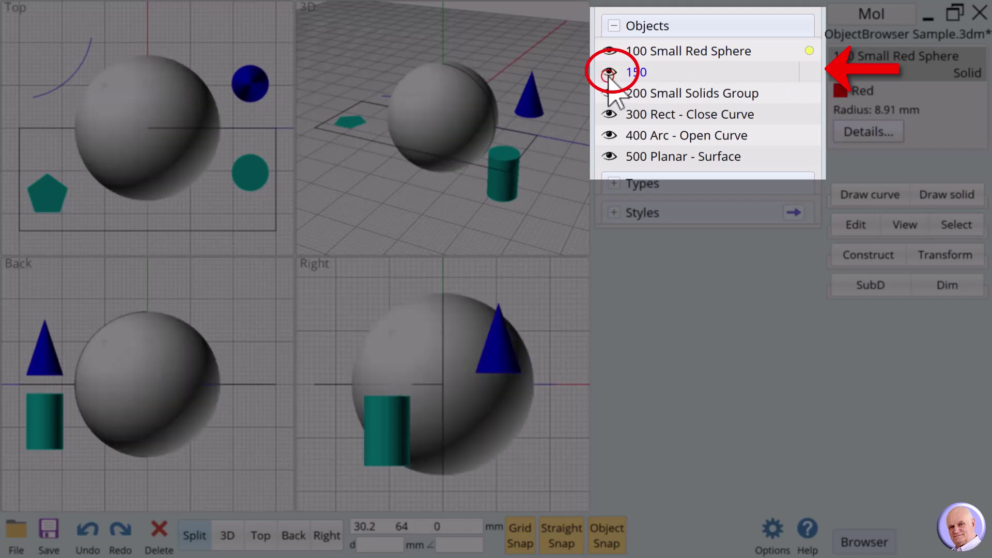
{"action": "left_click", "coordinate": [810, 72]}
{"action": "left_click", "coordinate": [809, 72]}
{"action": "left_click", "coordinate": [809, 71]}
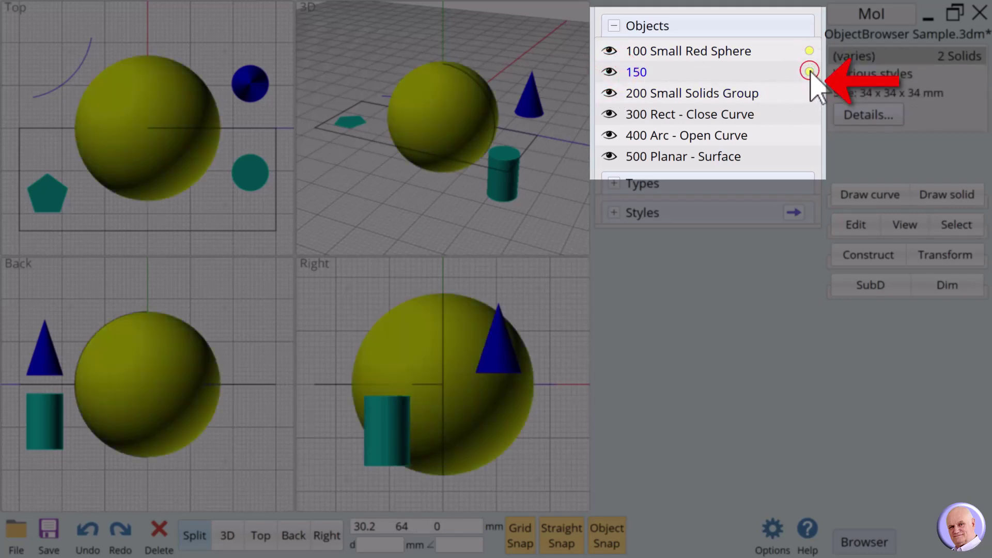
{"action": "left_click", "coordinate": [810, 94]}
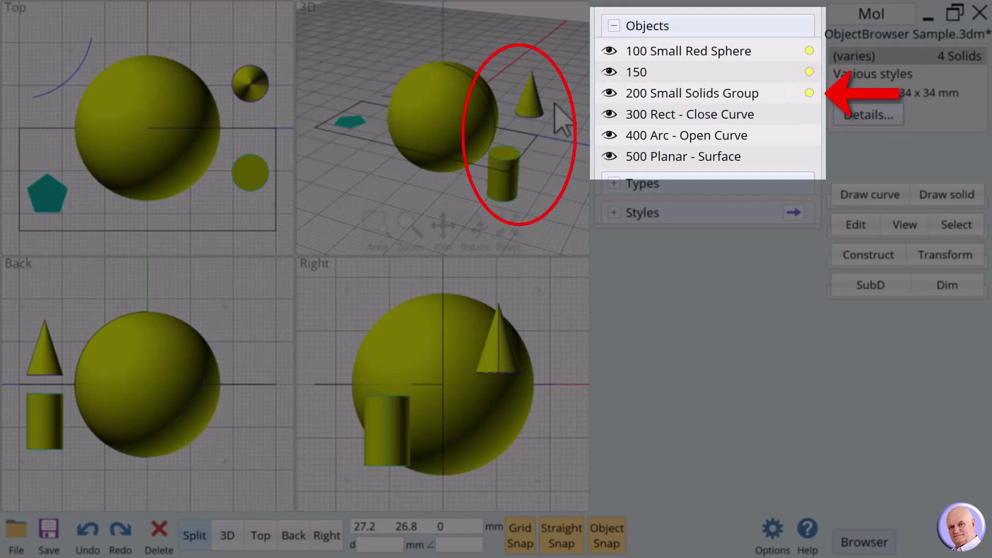
{"action": "left_click", "coordinate": [611, 94]}
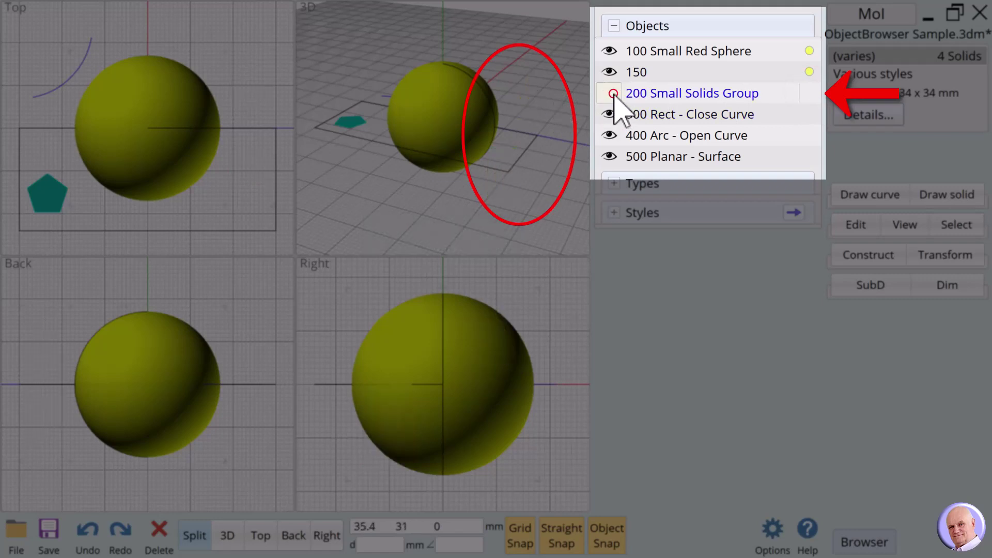
{"action": "left_click", "coordinate": [611, 94]}
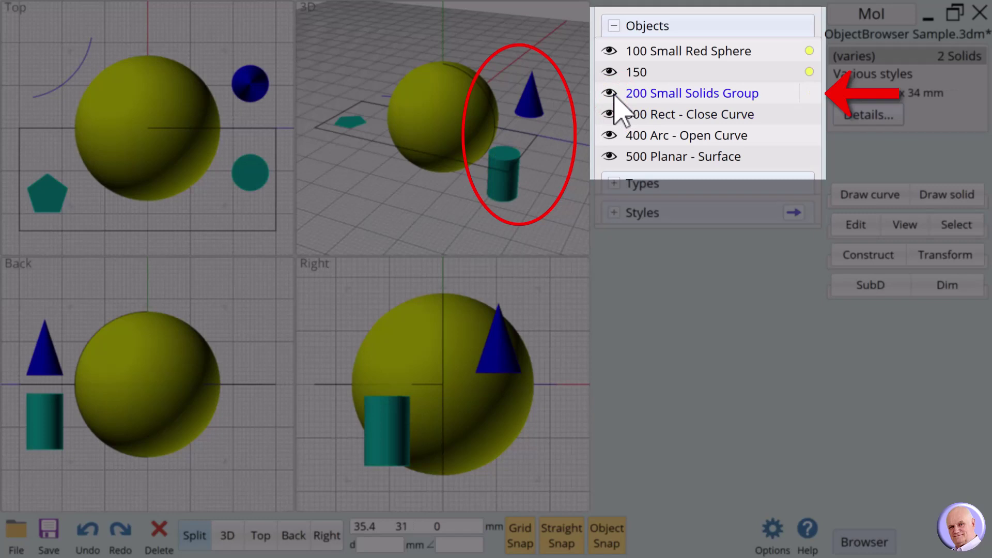
{"action": "left_click", "coordinate": [611, 94]}
{"action": "left_click", "coordinate": [611, 94]}
{"action": "left_click", "coordinate": [809, 94]}
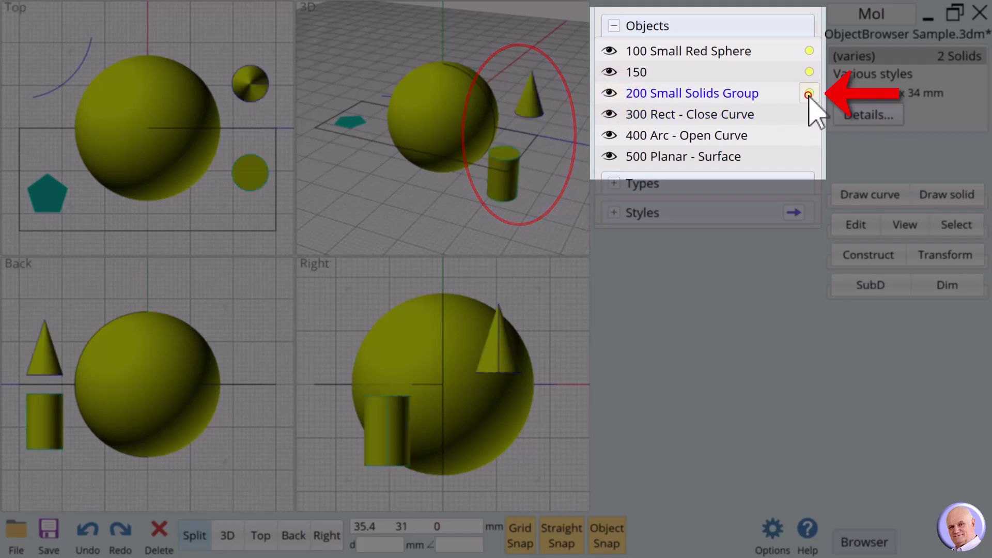
{"action": "left_click", "coordinate": [531, 106]}
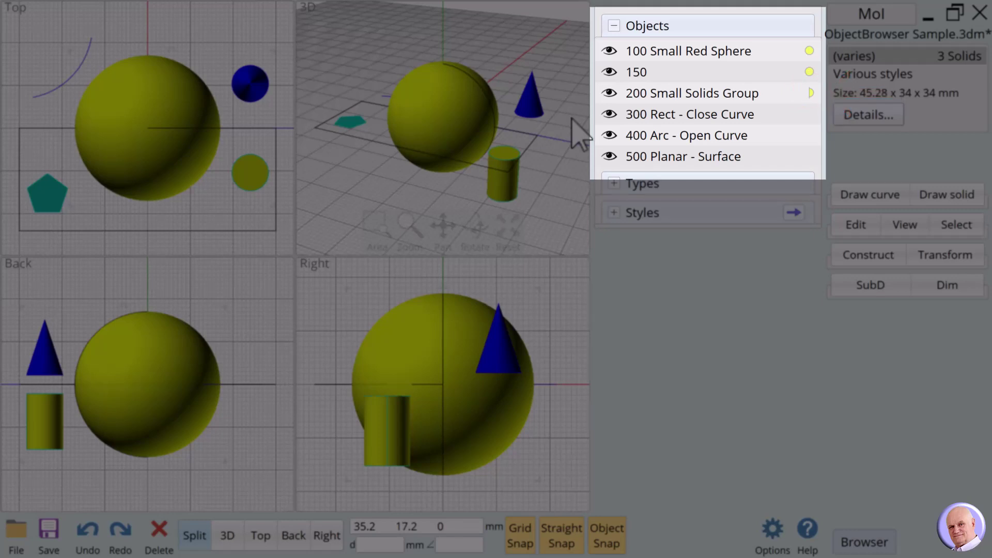
{"action": "left_click", "coordinate": [552, 202]}
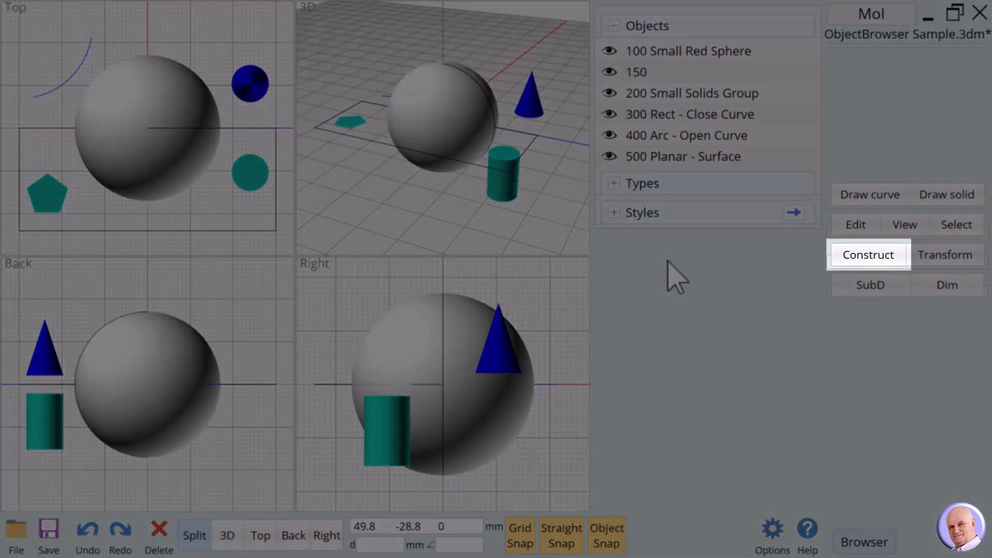
Start a Boolean Diff from the Construct tools and pick sphere 150 as the base.
{"action": "left_click", "coordinate": [856, 260]}
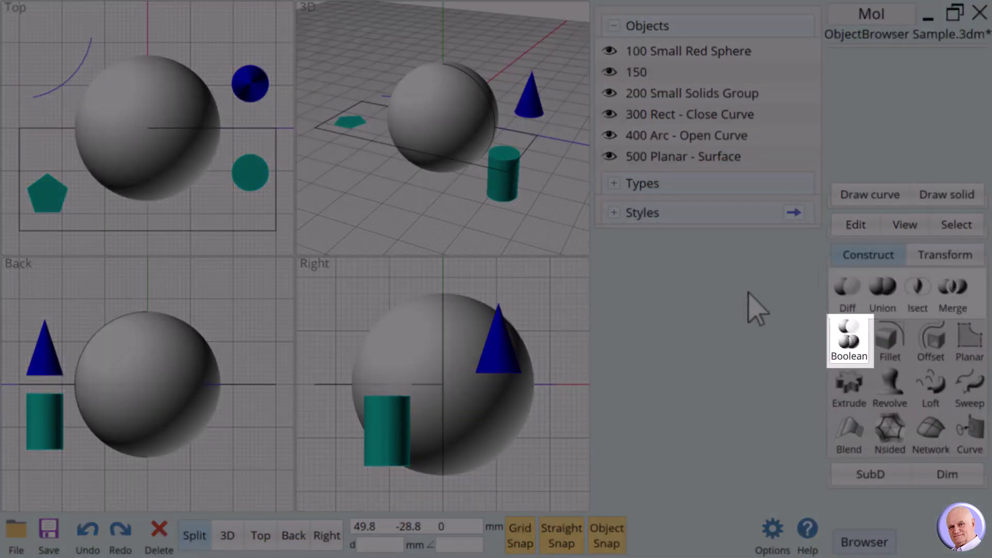
{"action": "left_click", "coordinate": [850, 344]}
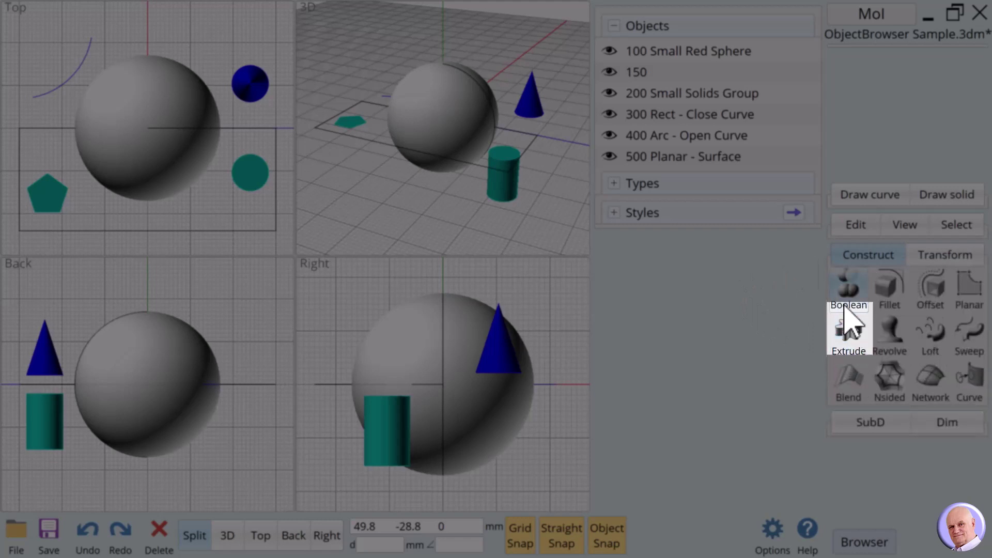
{"action": "left_click", "coordinate": [848, 305]}
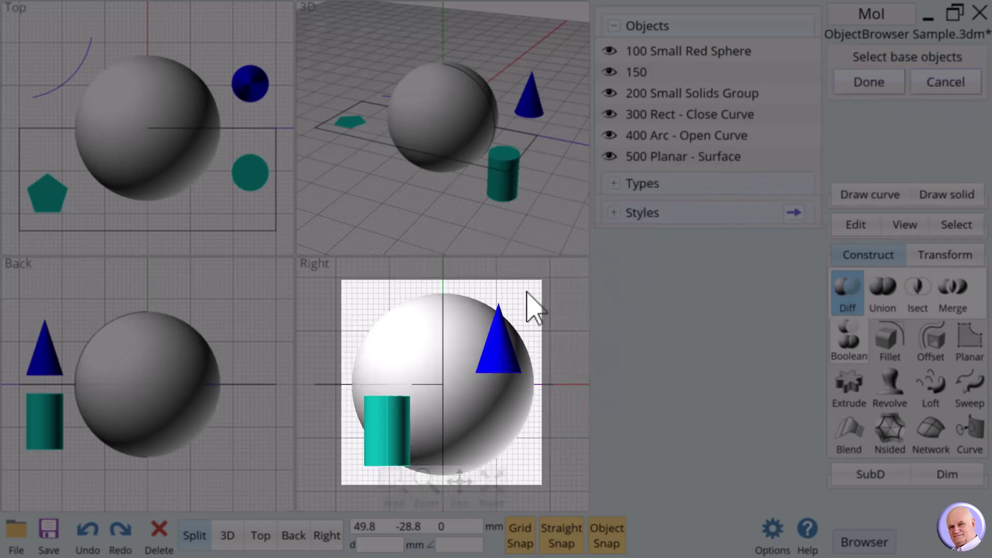
{"action": "left_click", "coordinate": [459, 331]}
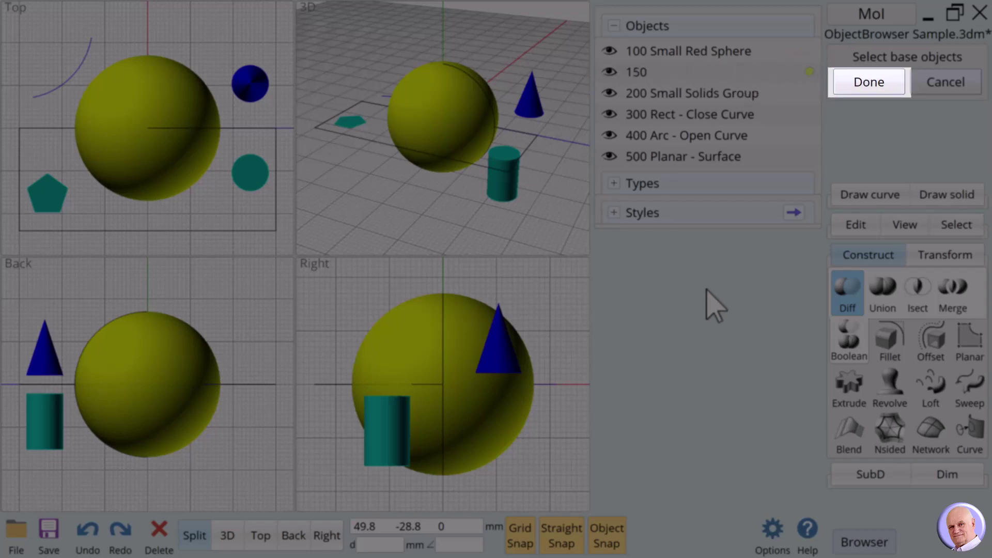
Subtract 100 Small Red Sphere from sphere 150 to hollow it.
{"action": "left_click", "coordinate": [852, 88]}
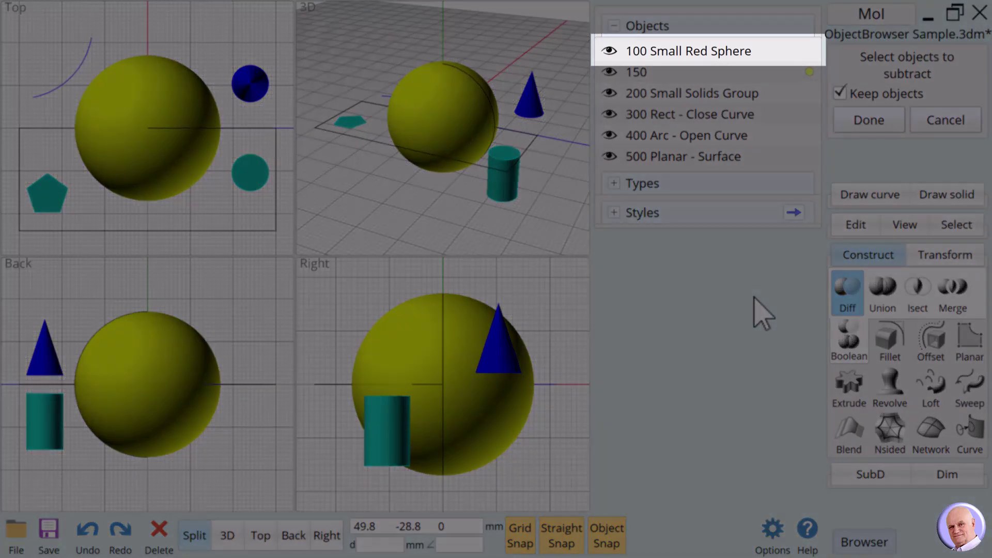
{"action": "mouse_move", "coordinate": [812, 52]}
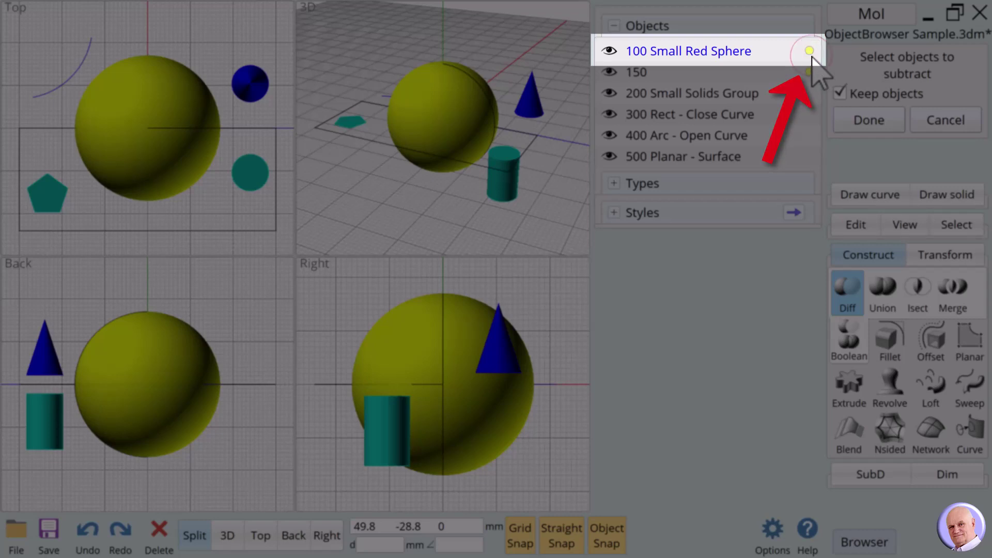
{"action": "left_click", "coordinate": [810, 53]}
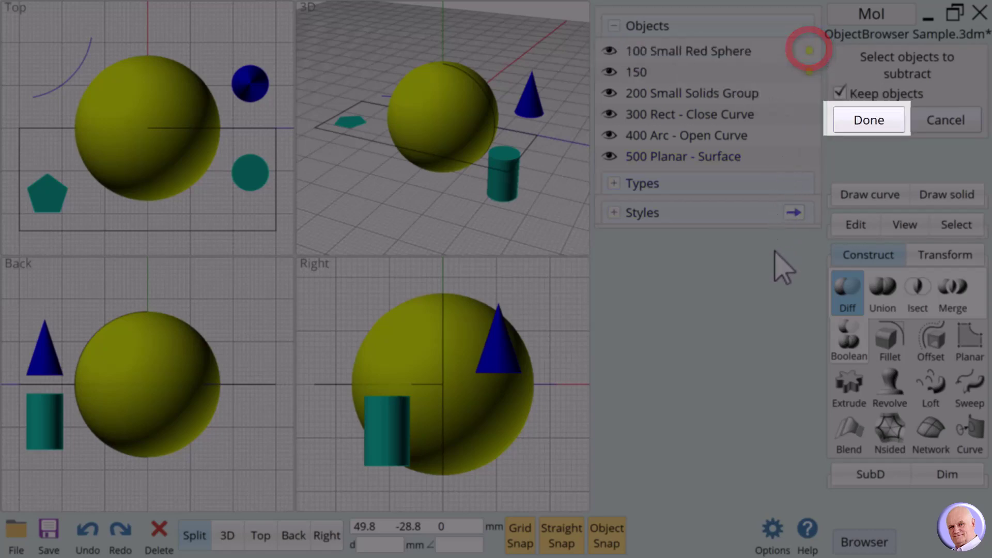
{"action": "left_click", "coordinate": [872, 120]}
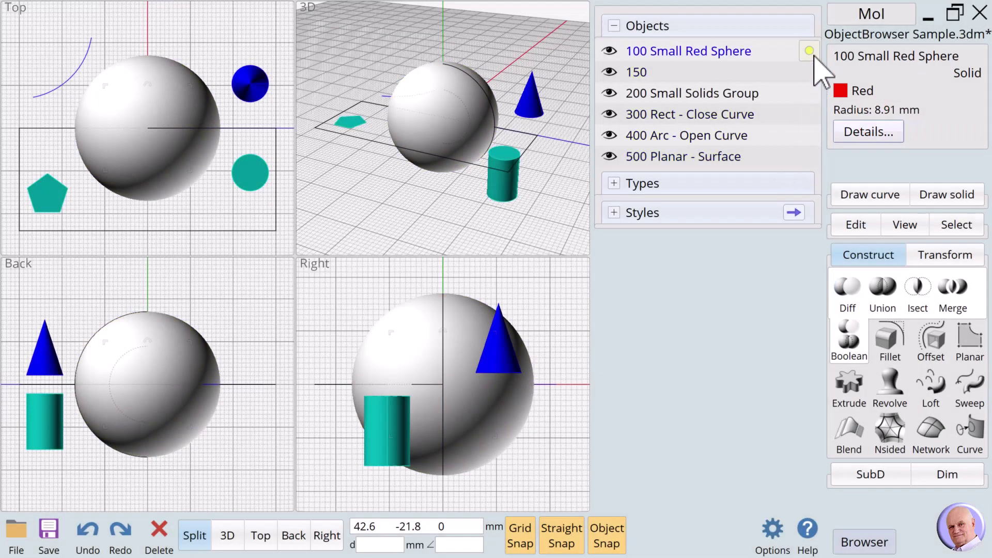
Run another Boolean difference on sphere 150, cutting it with the 300 Rect curve.
{"action": "left_click", "coordinate": [809, 52]}
{"action": "left_click", "coordinate": [809, 72]}
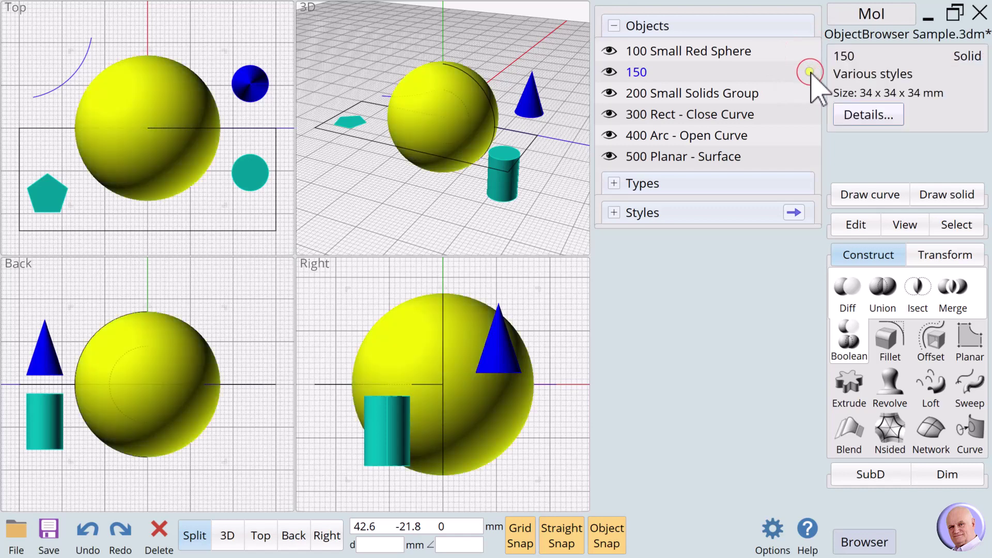
{"action": "left_click", "coordinate": [854, 302]}
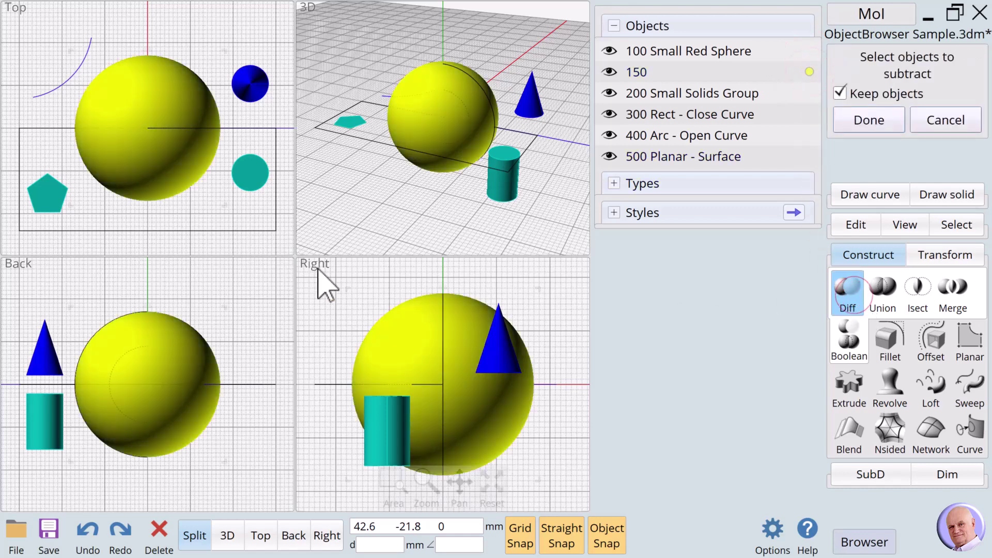
{"action": "left_click", "coordinate": [233, 231]}
{"action": "left_click", "coordinate": [870, 114]}
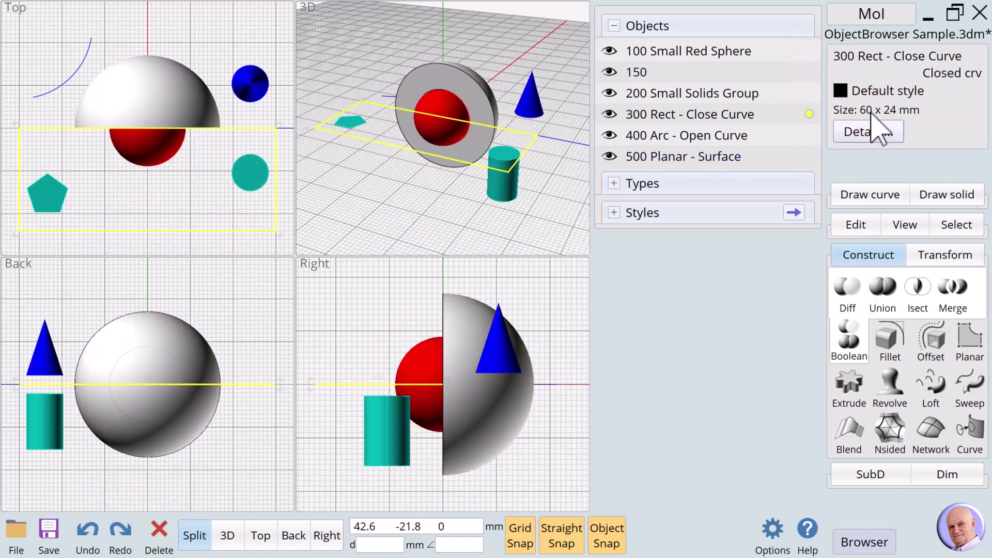
Hide and reshow sphere 150 and then 100 Small Red Sphere to inspect the cut.
{"action": "left_click", "coordinate": [601, 73]}
{"action": "left_click", "coordinate": [606, 73]}
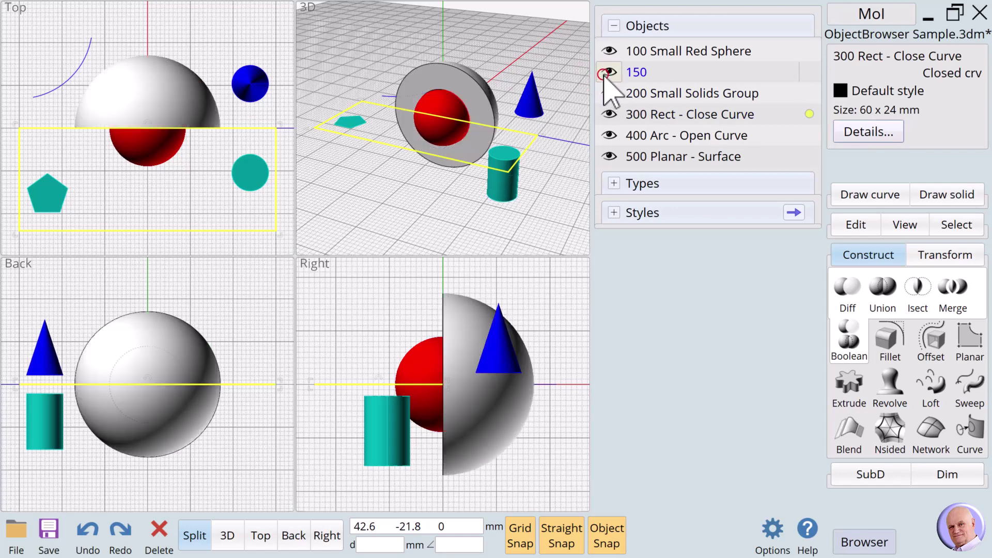
{"action": "left_click", "coordinate": [610, 50]}
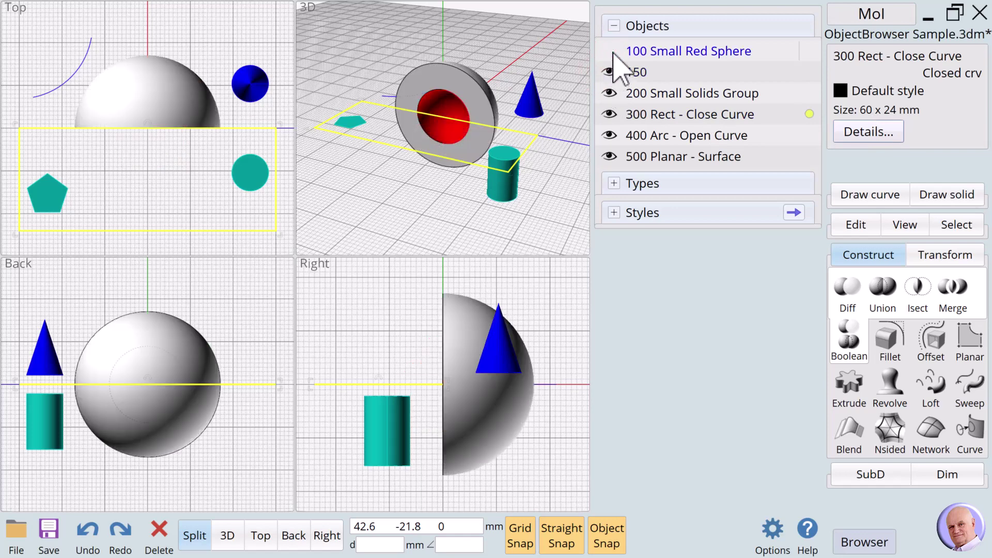
{"action": "left_click", "coordinate": [612, 51]}
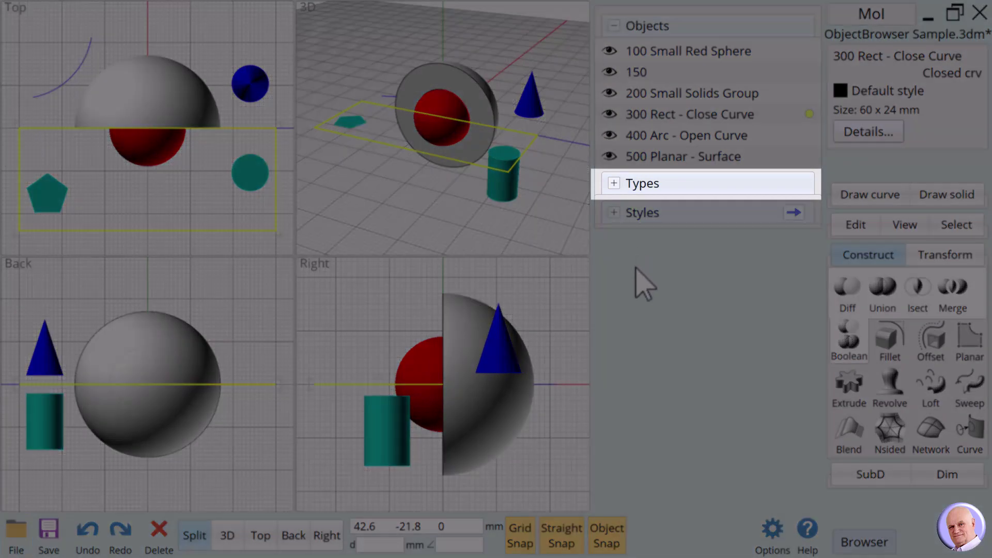
Deselect the rectangle curve, expand Types, and hide then reshow all Curves.
{"action": "left_click", "coordinate": [809, 114]}
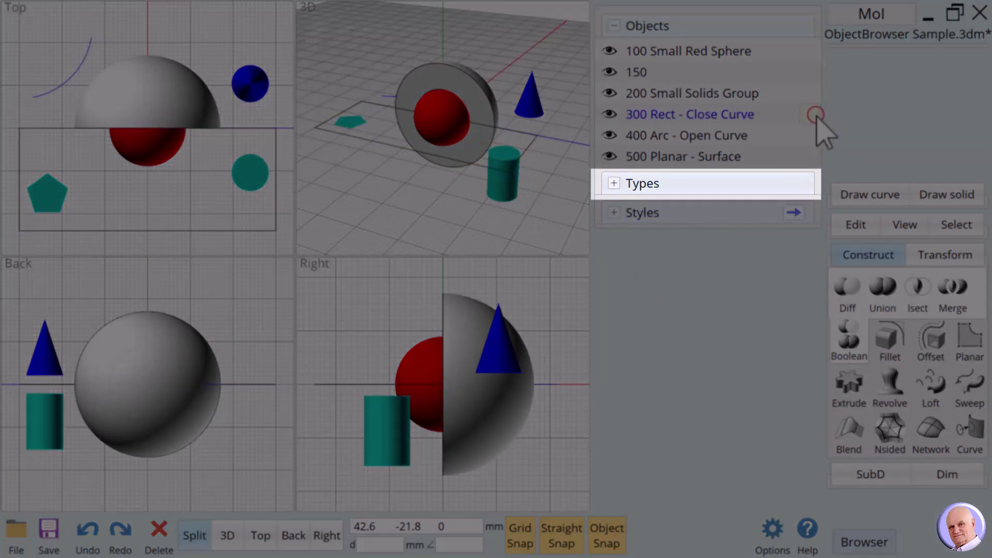
{"action": "left_click", "coordinate": [620, 189]}
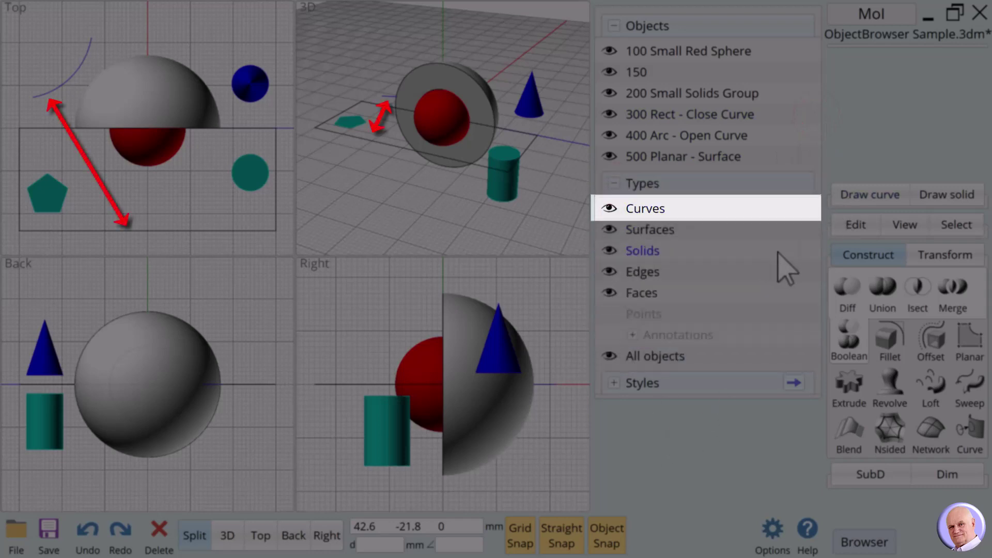
{"action": "left_click", "coordinate": [610, 208]}
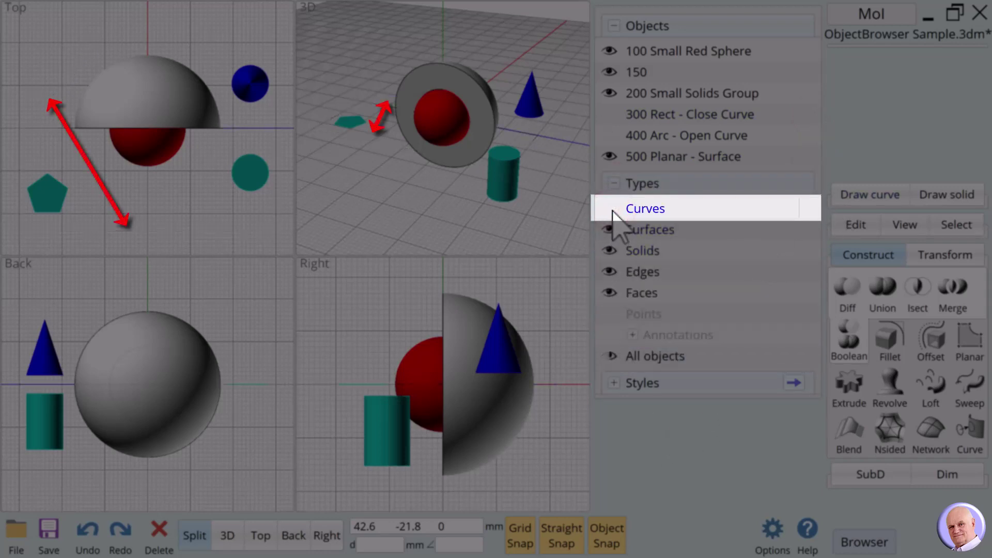
{"action": "left_click", "coordinate": [610, 208]}
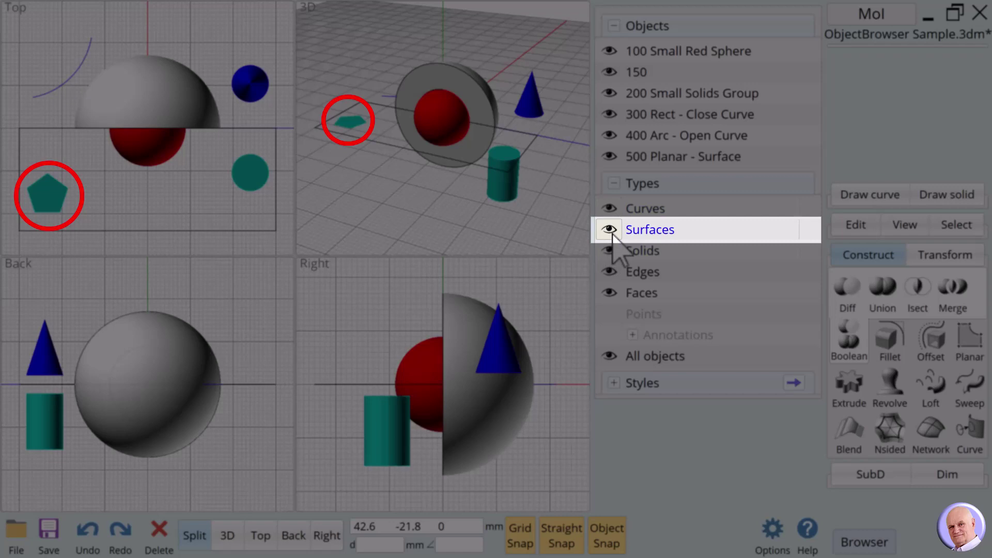
Hide and reshow all Surfaces four times, ending with them visible.
{"action": "left_click", "coordinate": [611, 231]}
{"action": "left_click", "coordinate": [611, 231]}
{"action": "left_click", "coordinate": [611, 232]}
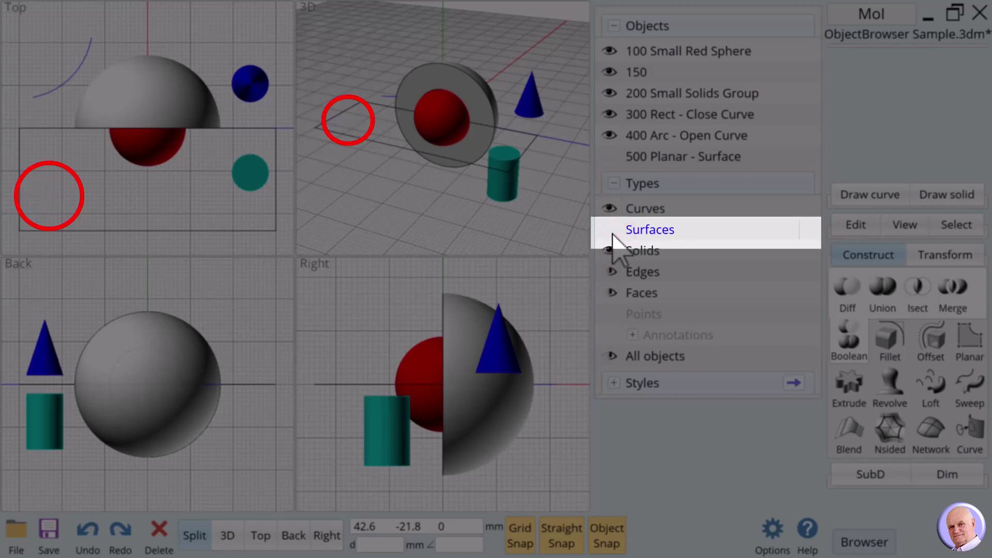
{"action": "left_click", "coordinate": [612, 232]}
{"action": "left_click", "coordinate": [611, 232]}
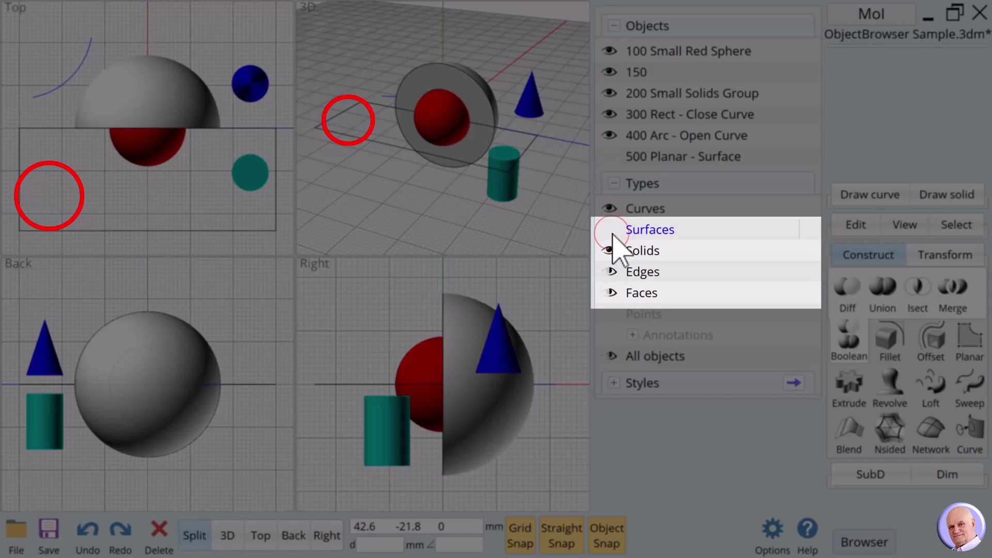
{"action": "left_click", "coordinate": [612, 232]}
{"action": "left_click", "coordinate": [612, 232]}
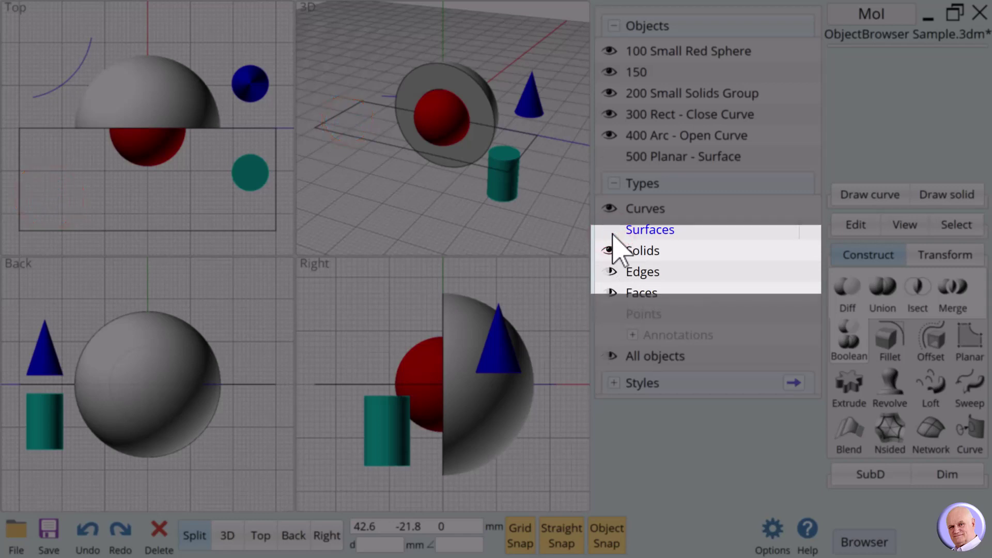
{"action": "left_click", "coordinate": [612, 232]}
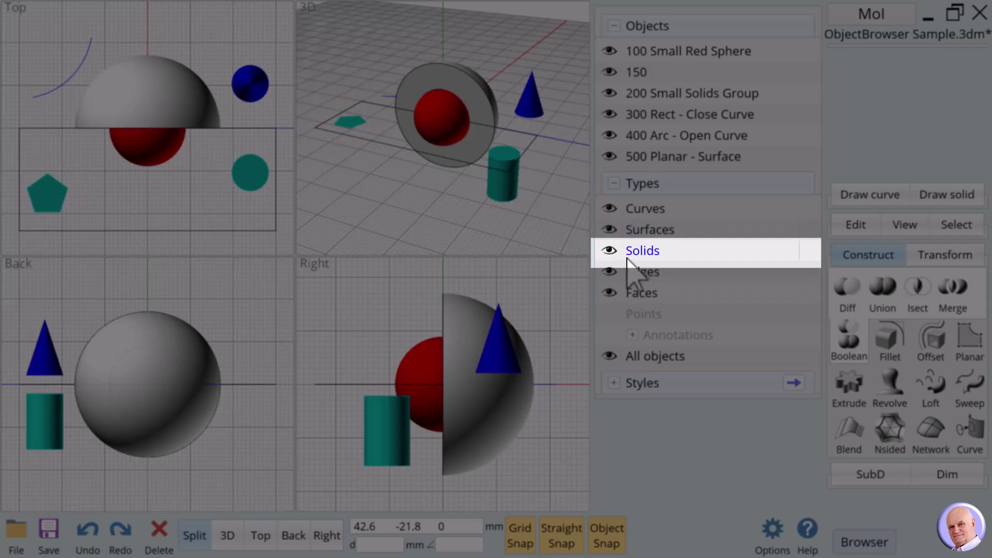
{"action": "left_click", "coordinate": [614, 251]}
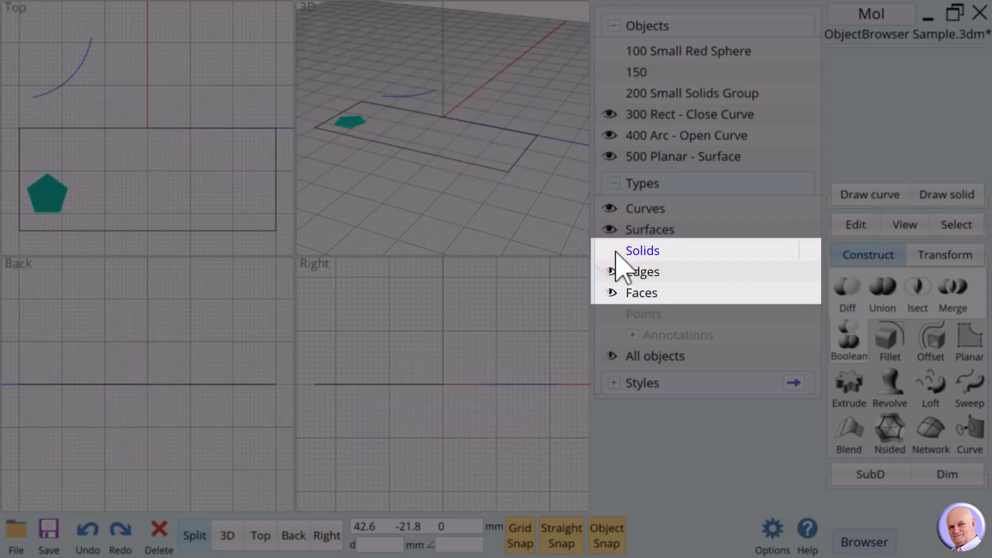
{"action": "left_click", "coordinate": [611, 252]}
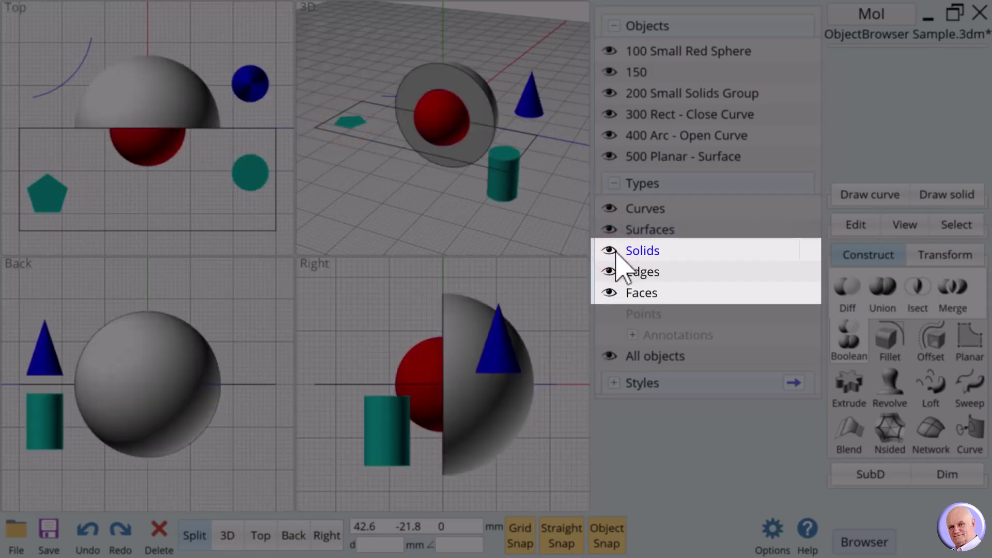
{"action": "left_click", "coordinate": [611, 251]}
{"action": "left_click", "coordinate": [614, 252]}
{"action": "left_click", "coordinate": [612, 252]}
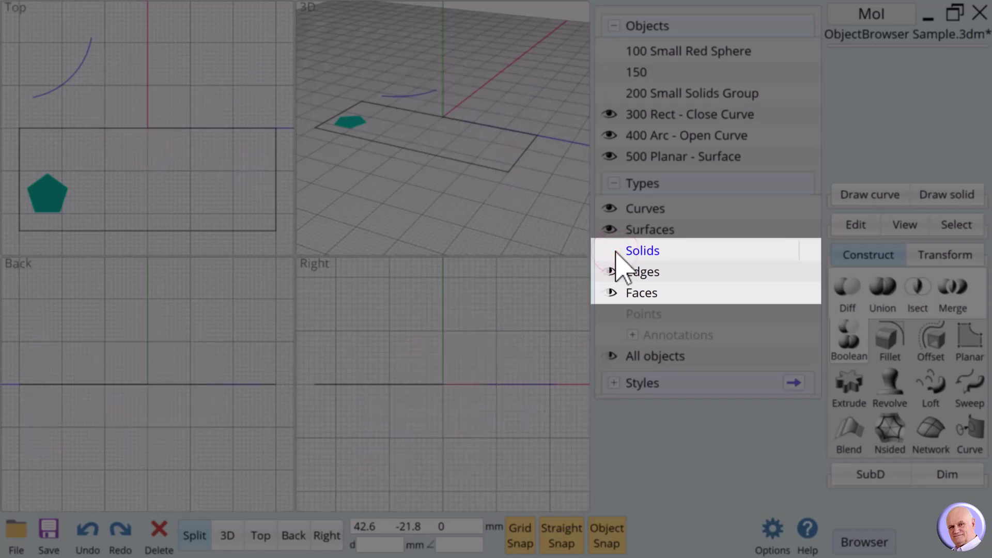
{"action": "left_click", "coordinate": [613, 252]}
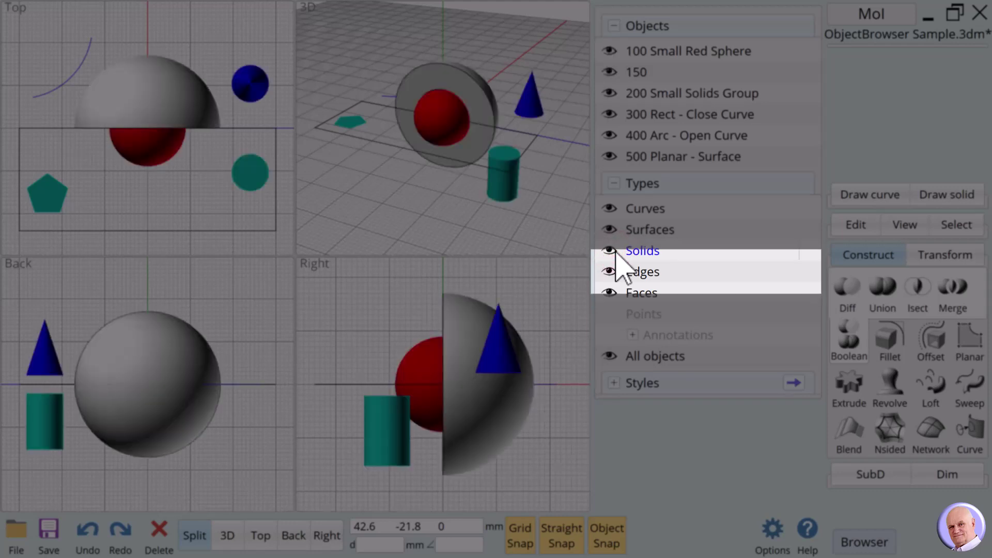
{"action": "left_click", "coordinate": [613, 252]}
{"action": "left_click", "coordinate": [613, 252]}
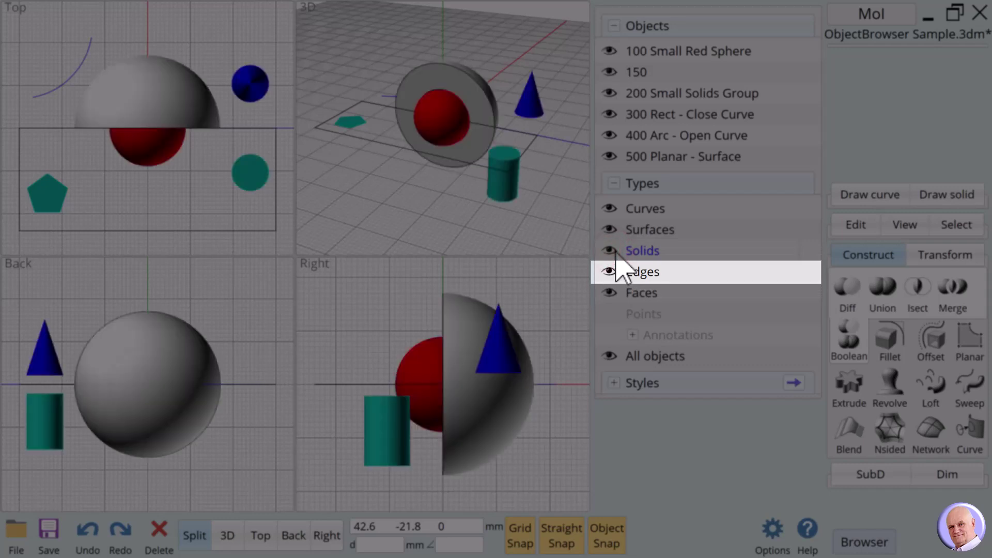
{"action": "left_click", "coordinate": [611, 272]}
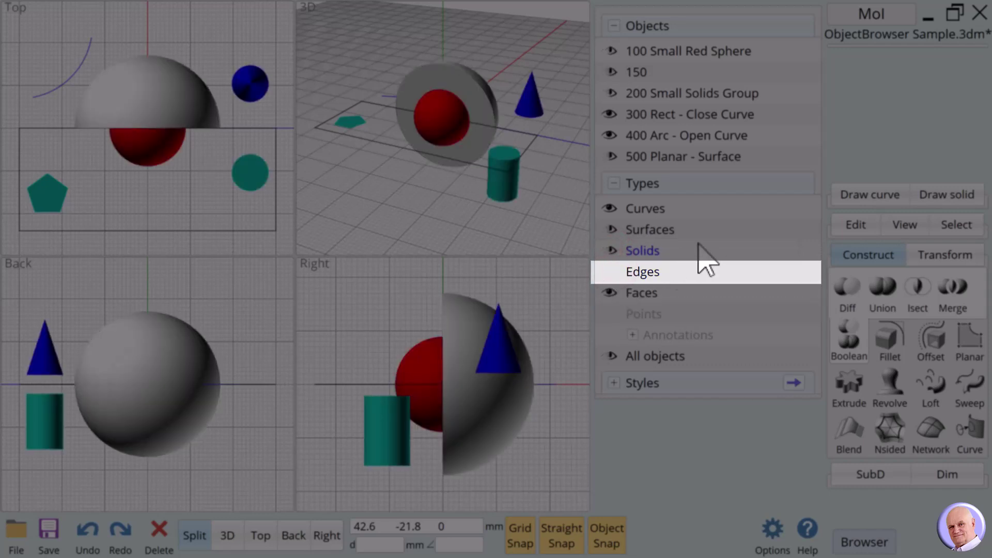
{"action": "left_click", "coordinate": [610, 272]}
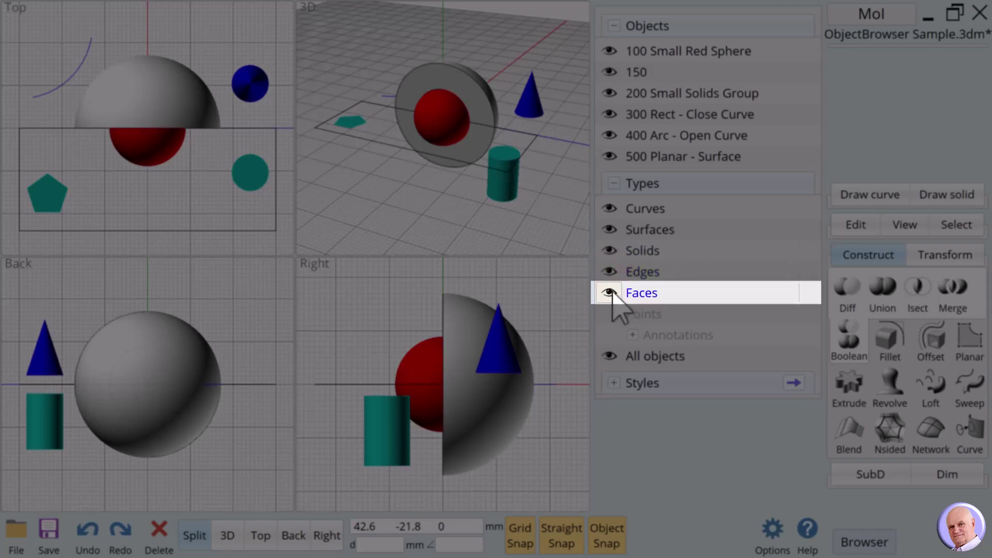
{"action": "left_click", "coordinate": [611, 292]}
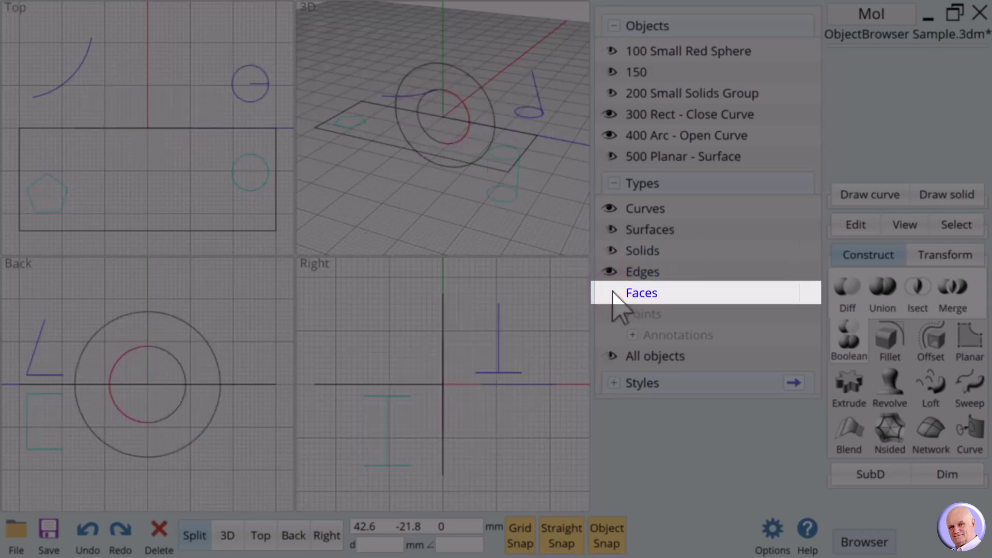
{"action": "left_click", "coordinate": [611, 293]}
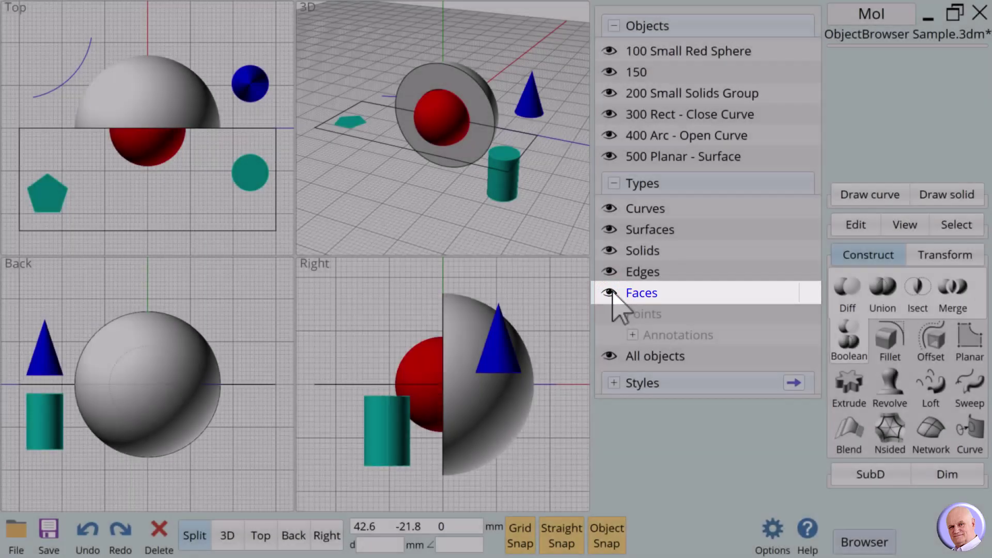
{"action": "left_click", "coordinate": [611, 293]}
{"action": "left_click", "coordinate": [611, 293]}
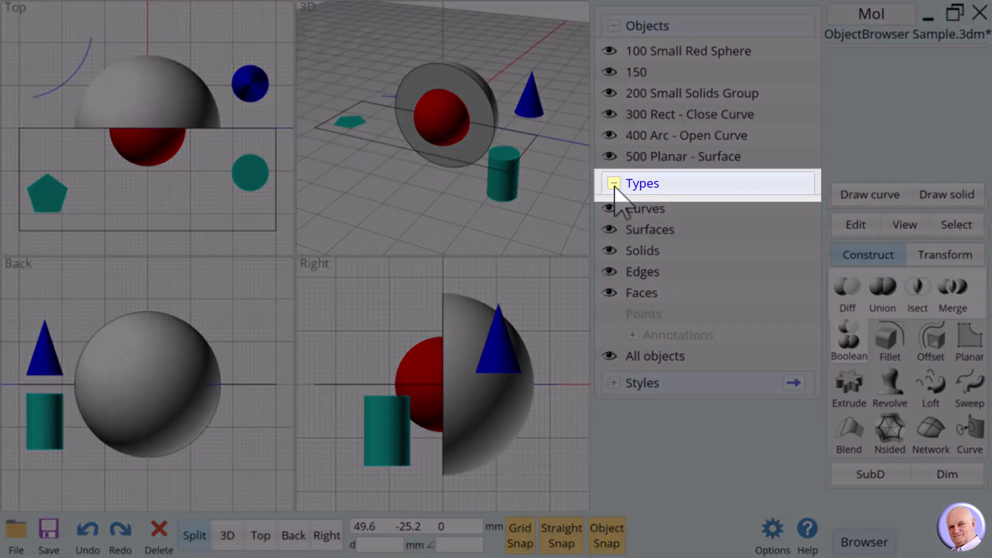
Replace the Types list with the Styles list and select the six Default-style objects.
{"action": "left_click", "coordinate": [614, 185]}
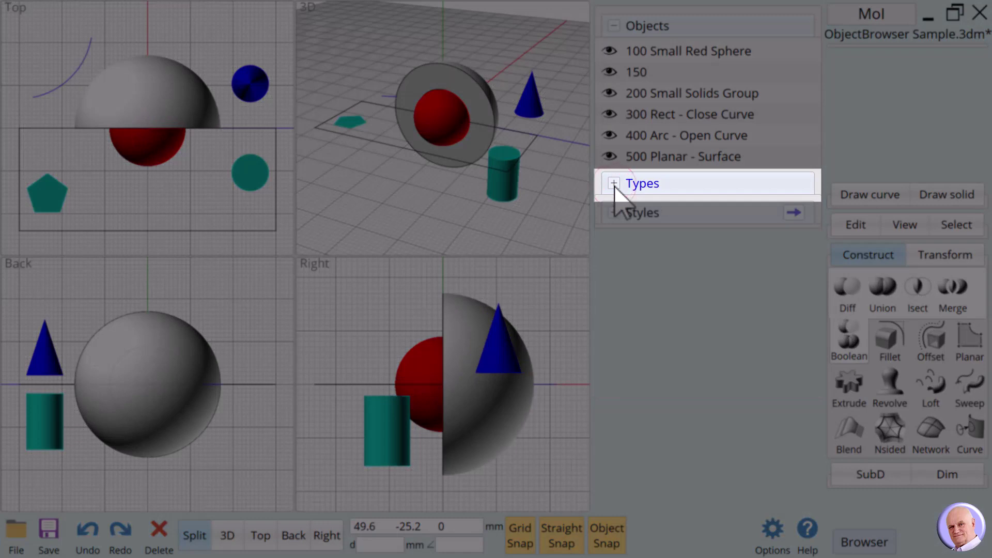
{"action": "left_click", "coordinate": [614, 213]}
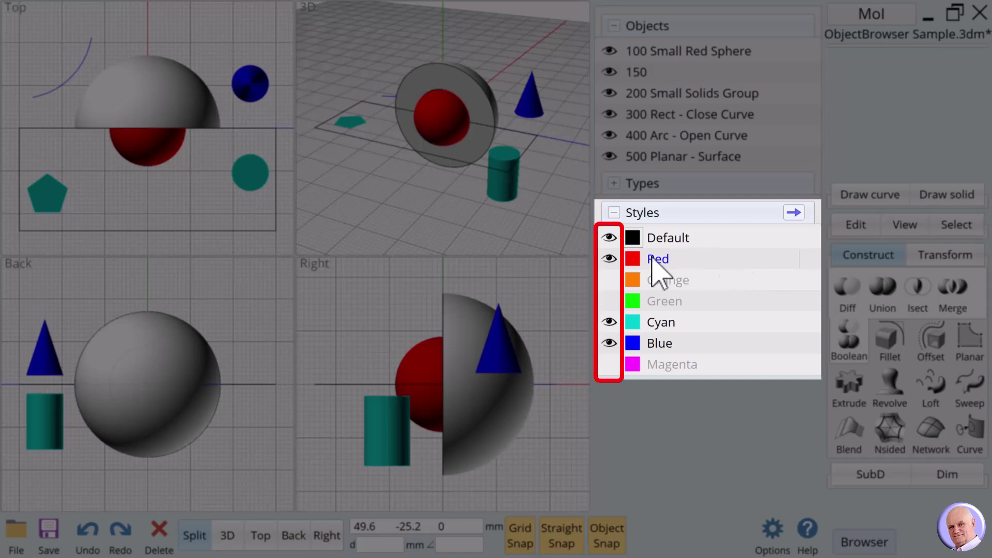
{"action": "left_click", "coordinate": [609, 239]}
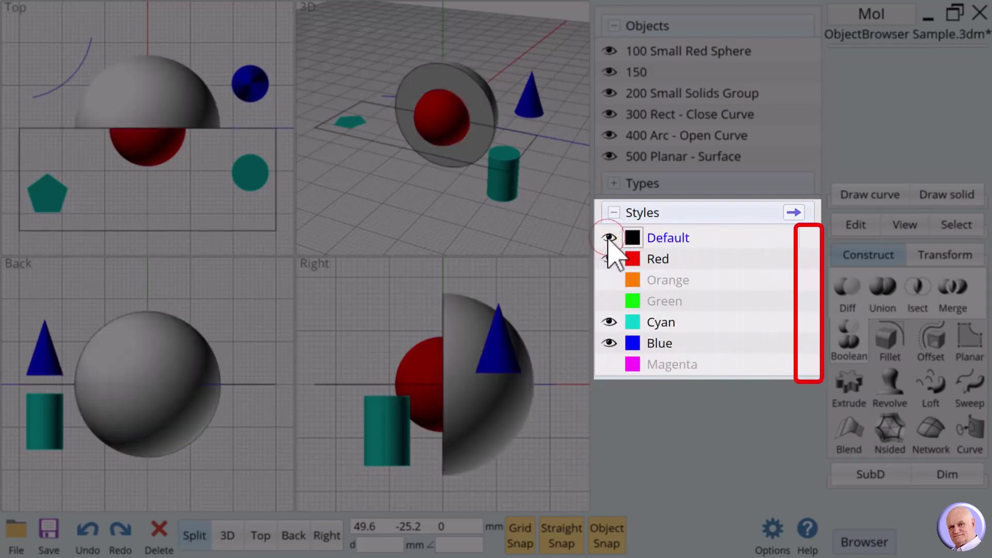
{"action": "left_click", "coordinate": [609, 238]}
{"action": "left_click", "coordinate": [808, 238]}
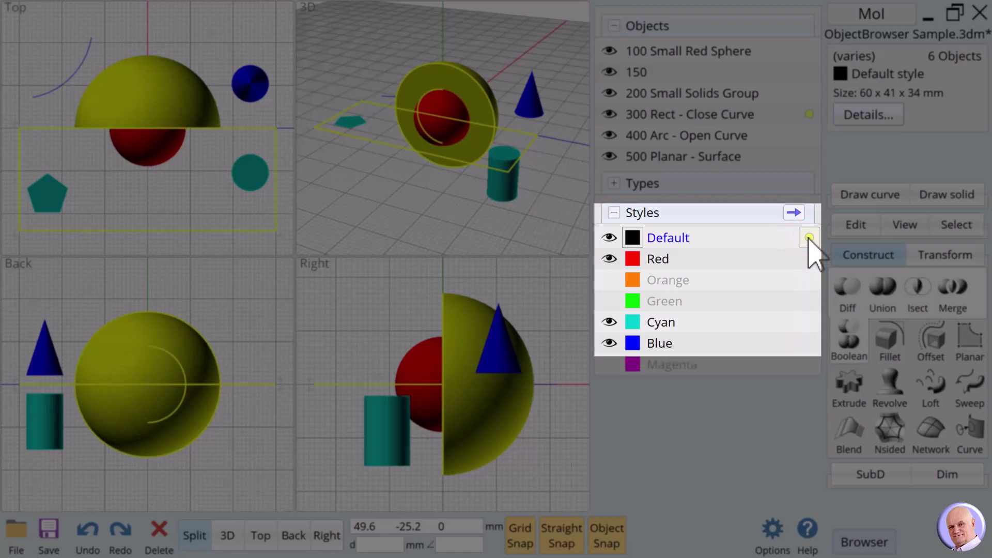
Hide and reshow the Default-style objects three times, ending visible.
{"action": "left_click", "coordinate": [610, 238]}
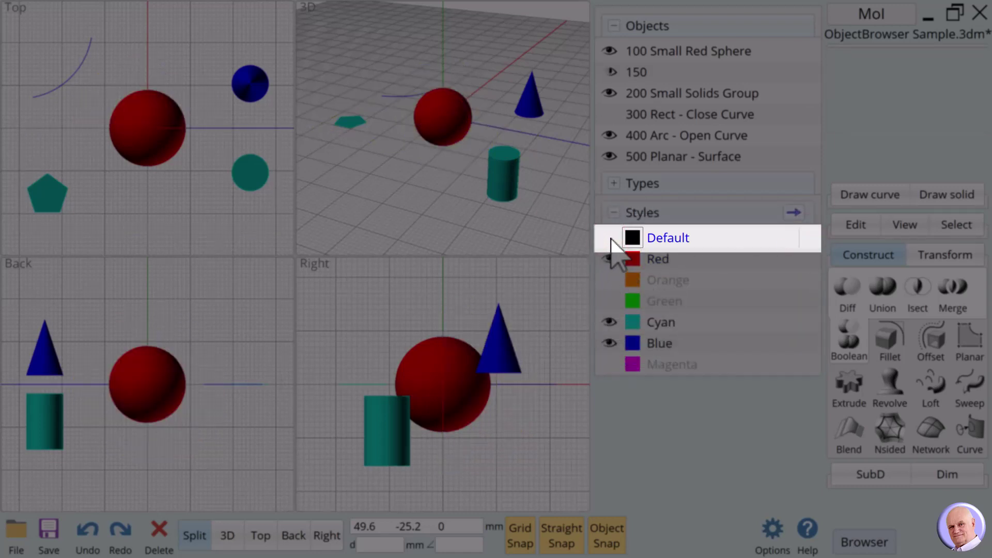
{"action": "left_click", "coordinate": [610, 238]}
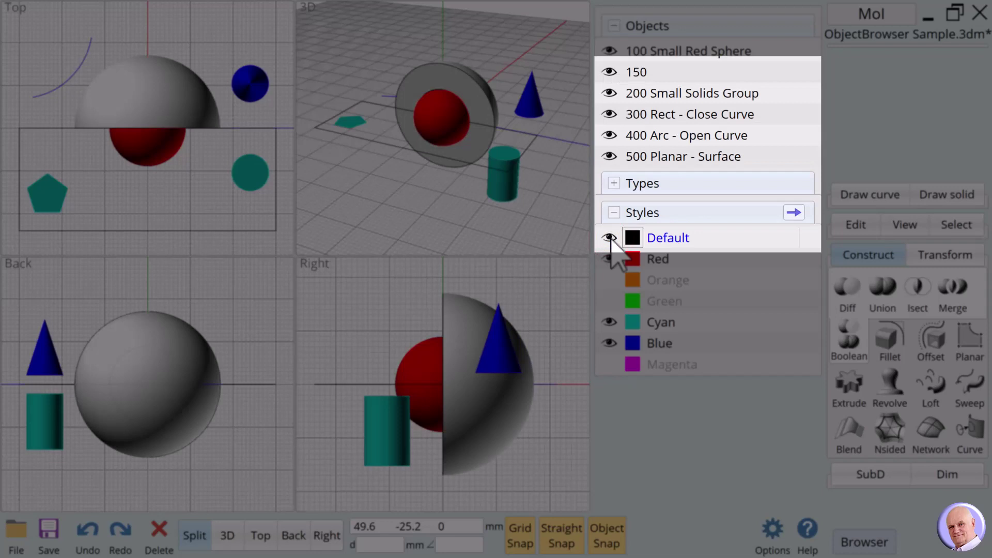
{"action": "left_click", "coordinate": [609, 239]}
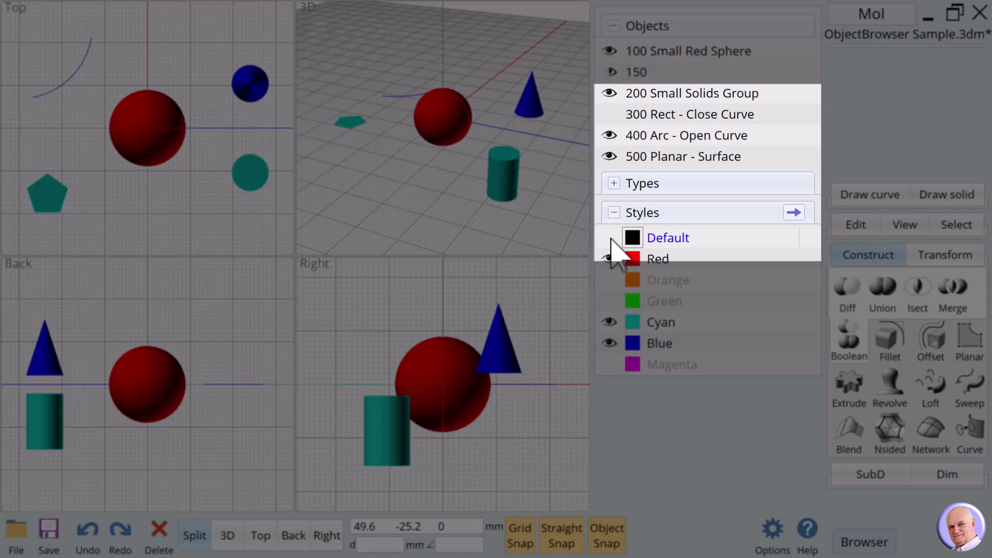
{"action": "left_click", "coordinate": [610, 238]}
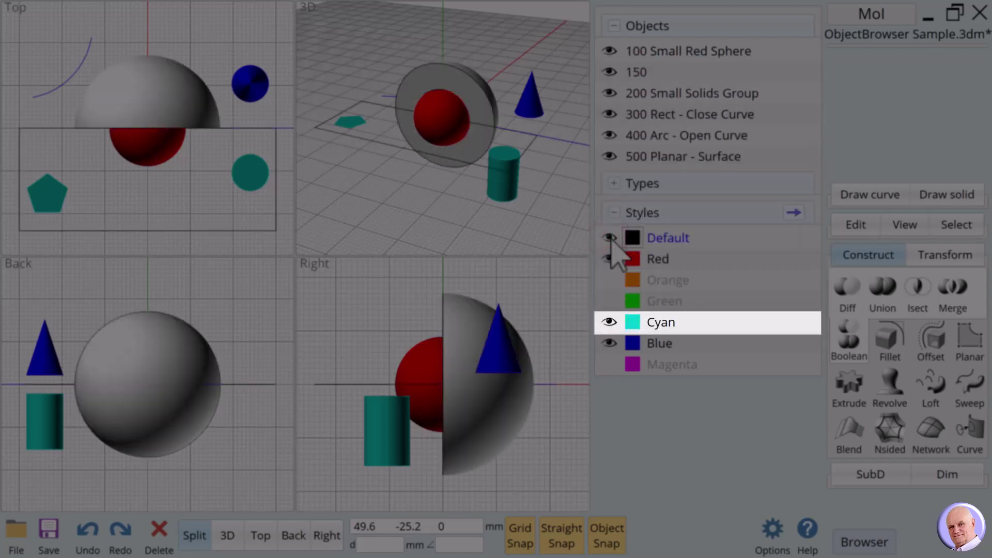
{"action": "left_click", "coordinate": [609, 238]}
{"action": "left_click", "coordinate": [610, 238]}
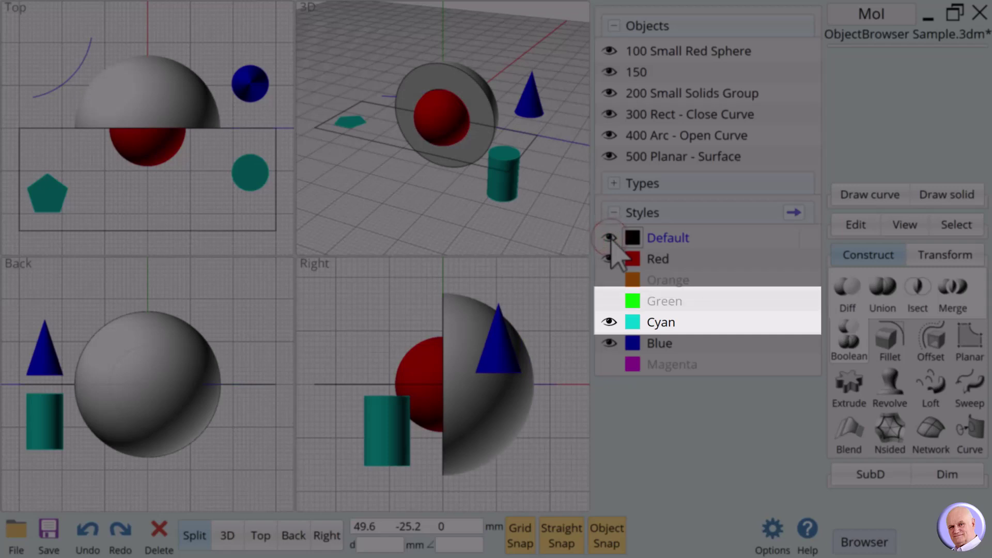
Hide and reshow the Cyan-style cylinder and pentagon twice, ending visible.
{"action": "left_click", "coordinate": [609, 322]}
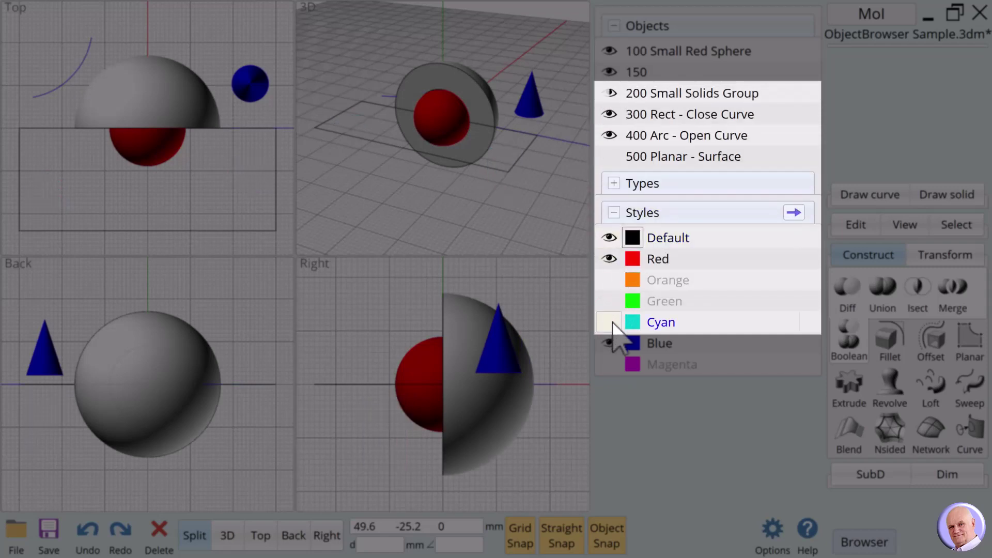
{"action": "left_click", "coordinate": [610, 322]}
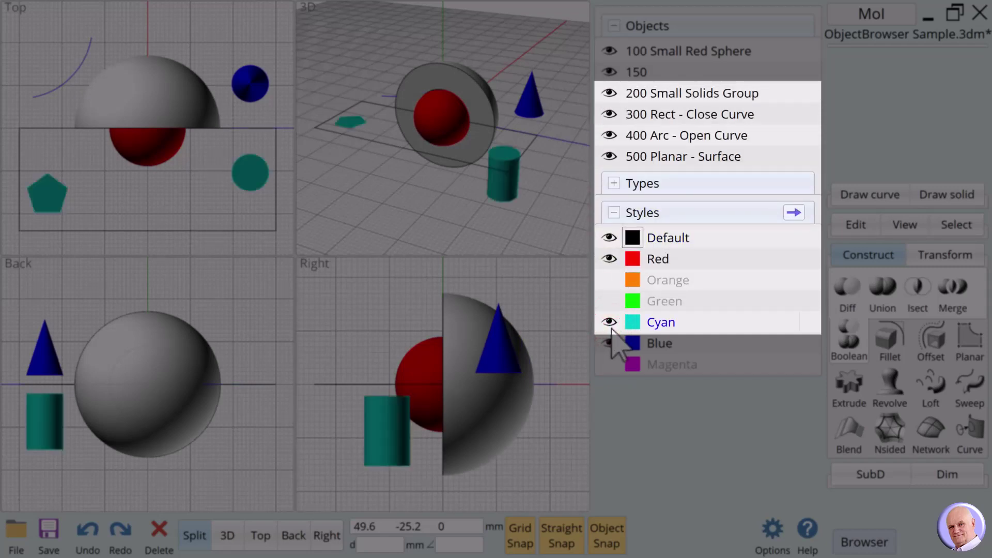
{"action": "left_click", "coordinate": [609, 322]}
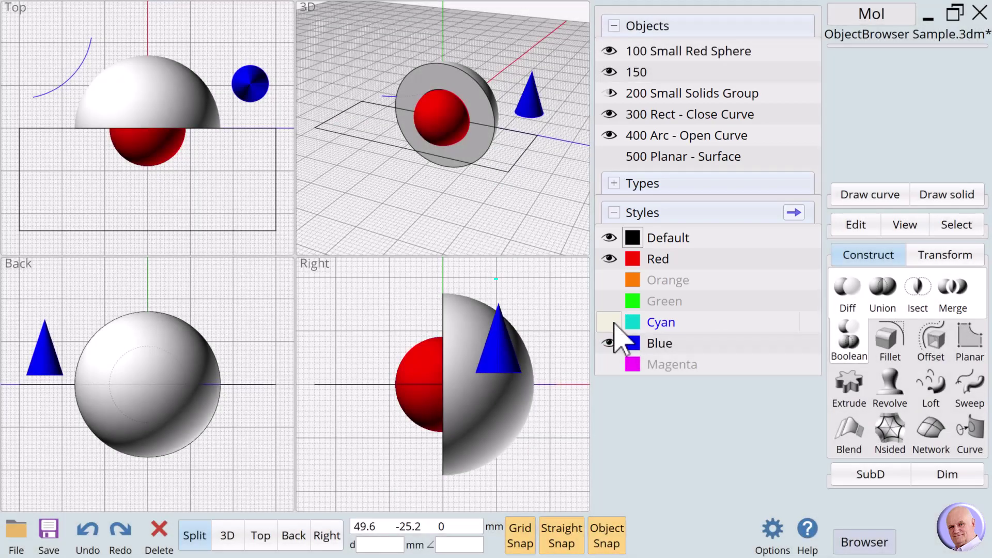
{"action": "left_click", "coordinate": [609, 323]}
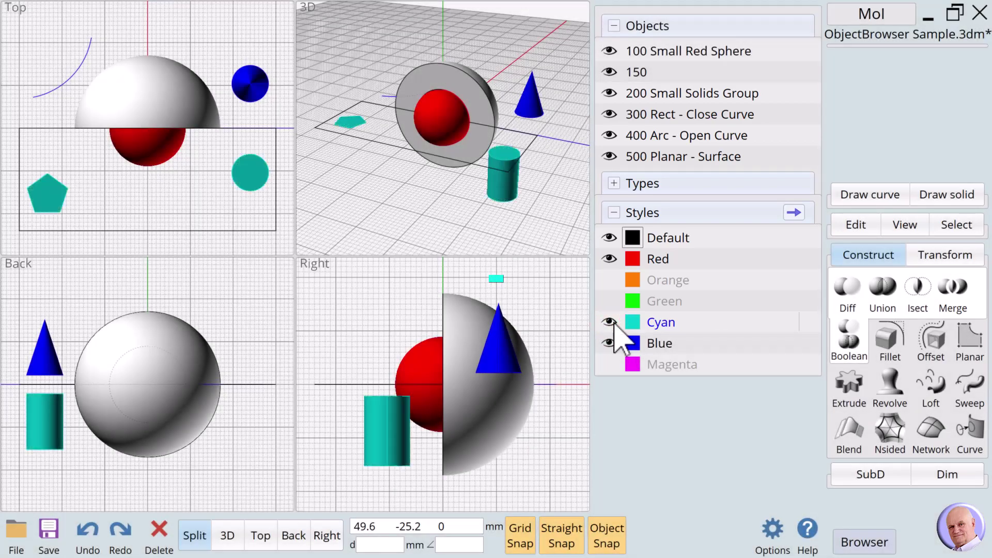
{"action": "left_click", "coordinate": [611, 323]}
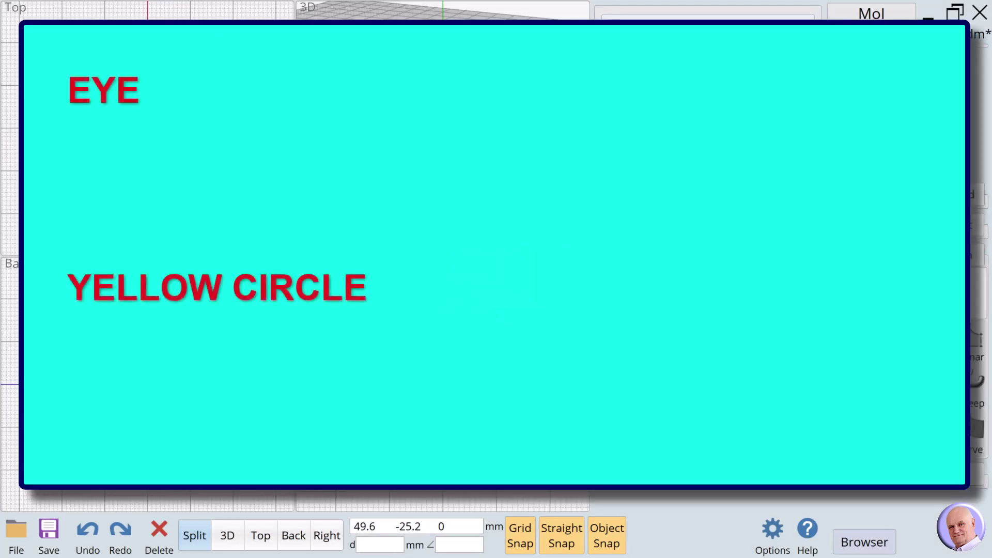